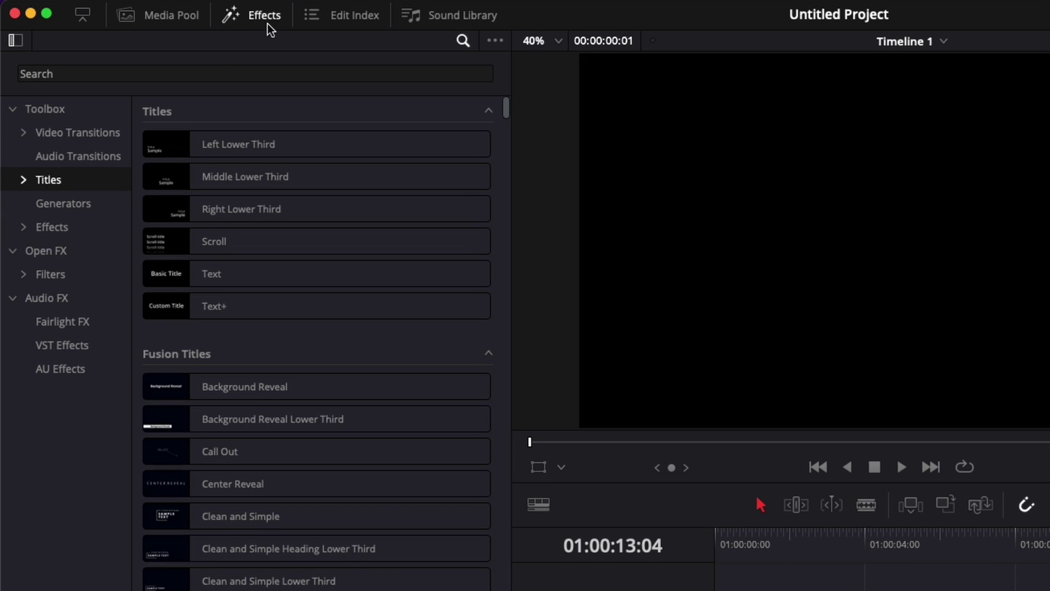
Add a Text+ title at the start of Video 1 and select the clip
left_click(232, 305)
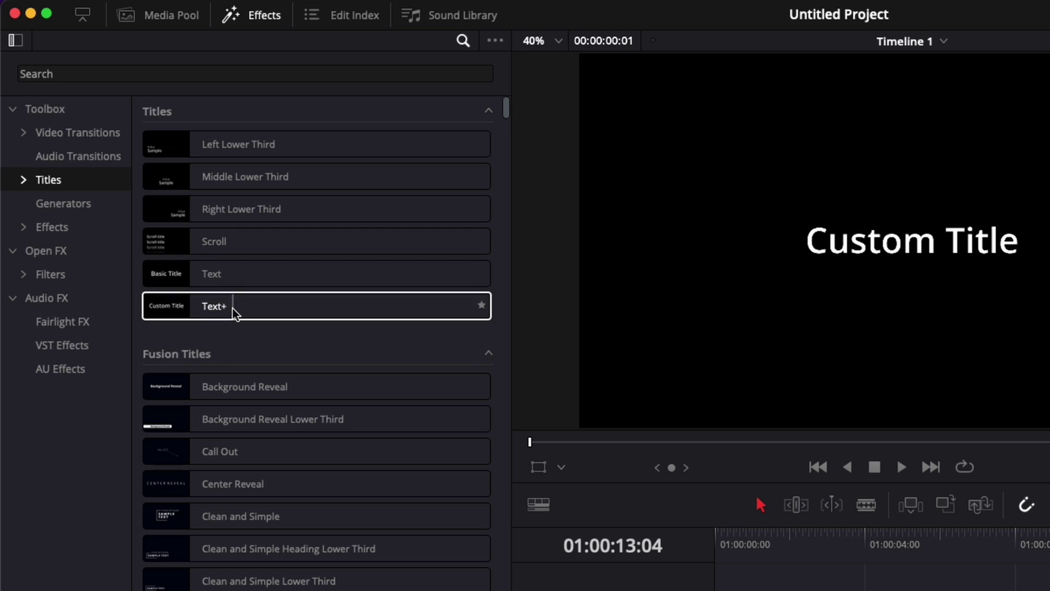
left_click_drag(569, 381, 590, 580)
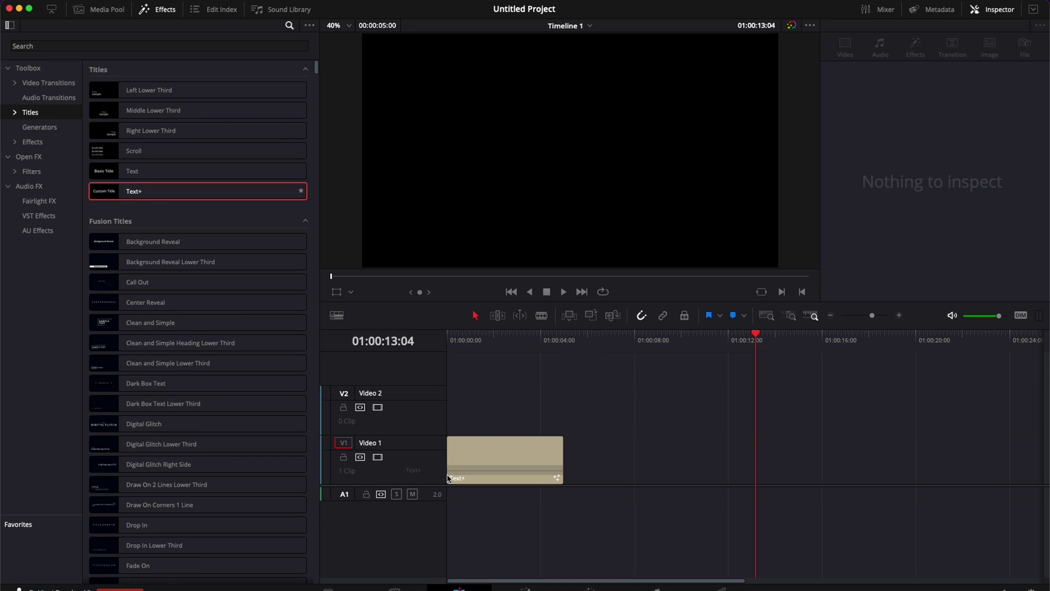
left_click(645, 440)
left_click(493, 386)
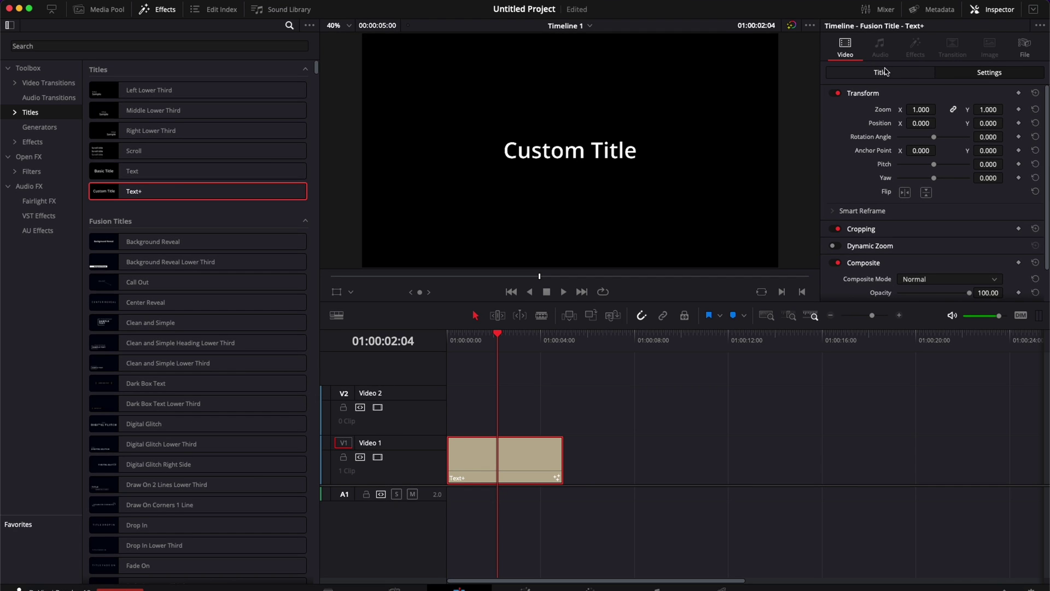
Replace the title text with DAVINCI, set in Montserrat Black
left_click(886, 71)
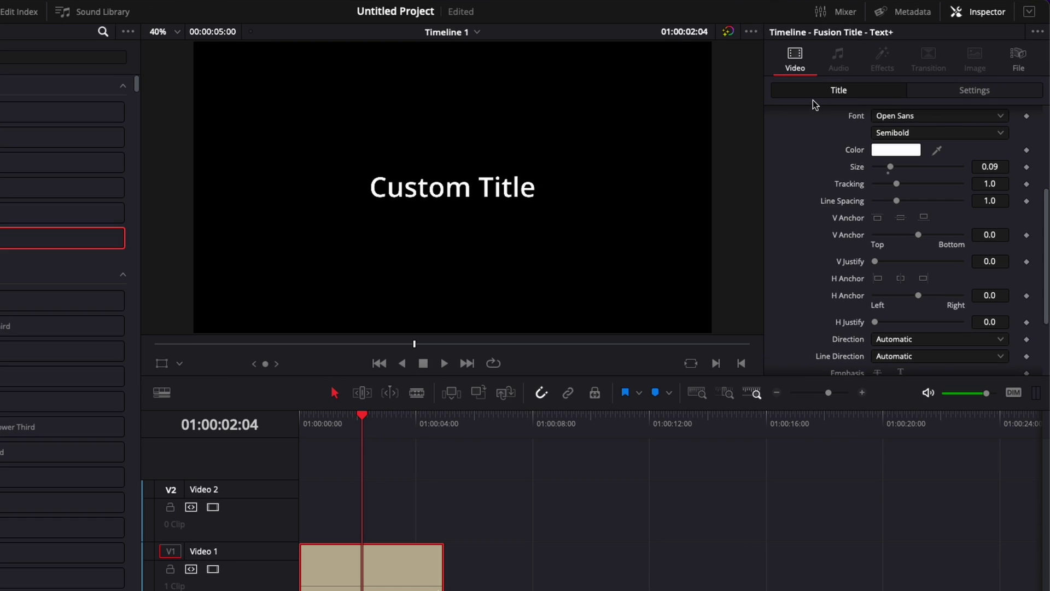
scroll(875, 164, "up", 3)
left_click_drag(840, 180, 676, 174)
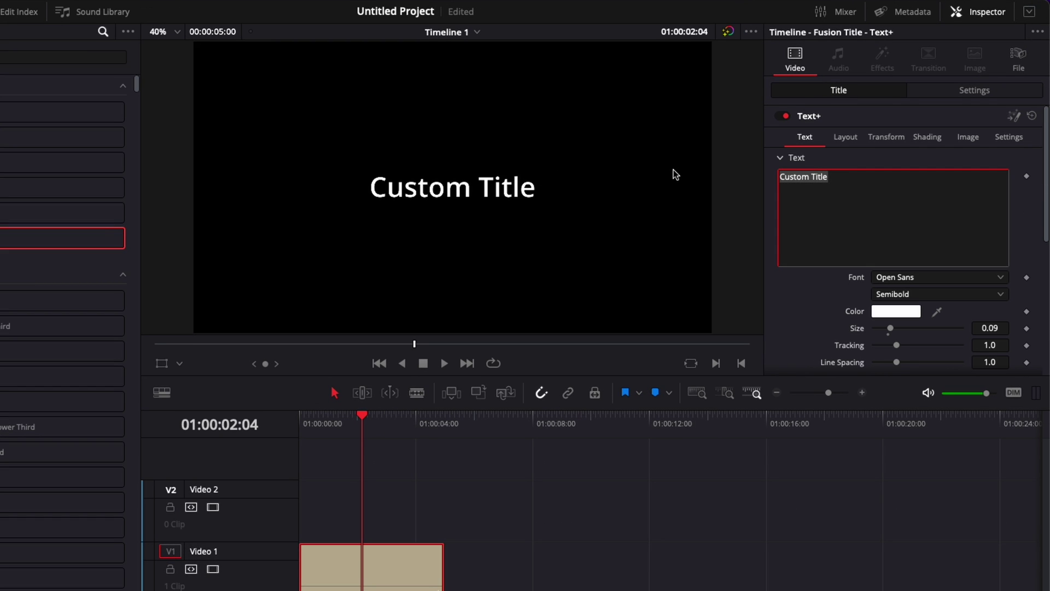
type("DAVINCI")
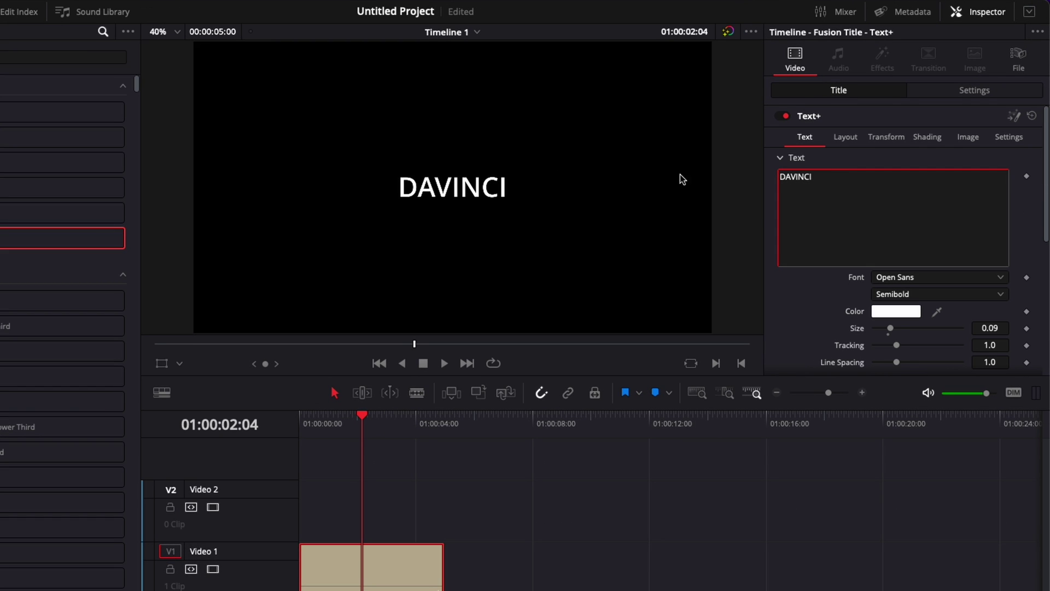
left_click(891, 279)
scroll(893, 280, "up", 10)
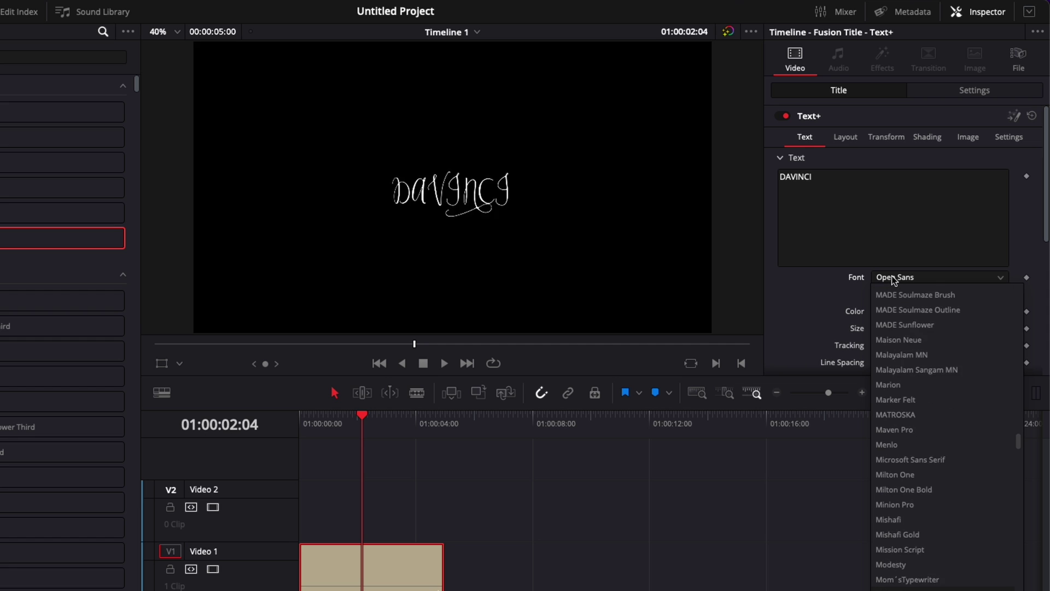
key("Return")
left_click(898, 295)
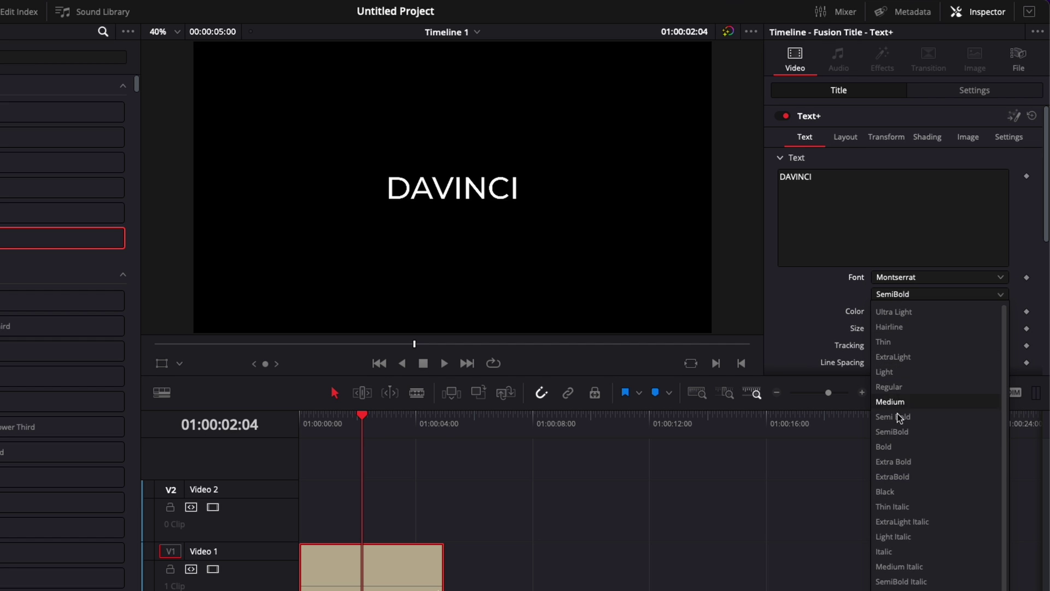
left_click(888, 493)
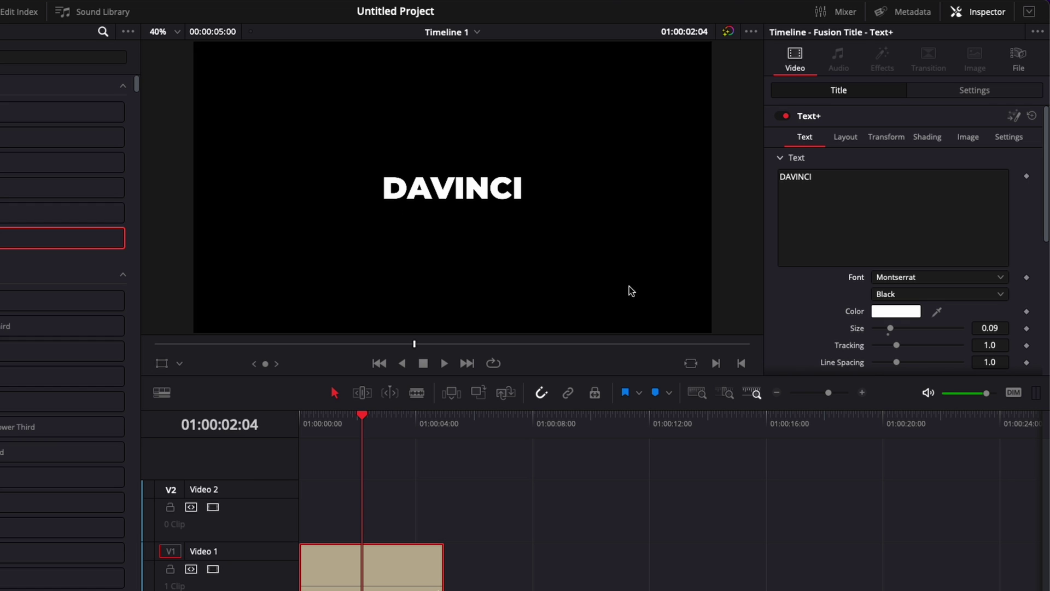
Make the DAVINCI text colour yellow
left_click(890, 312)
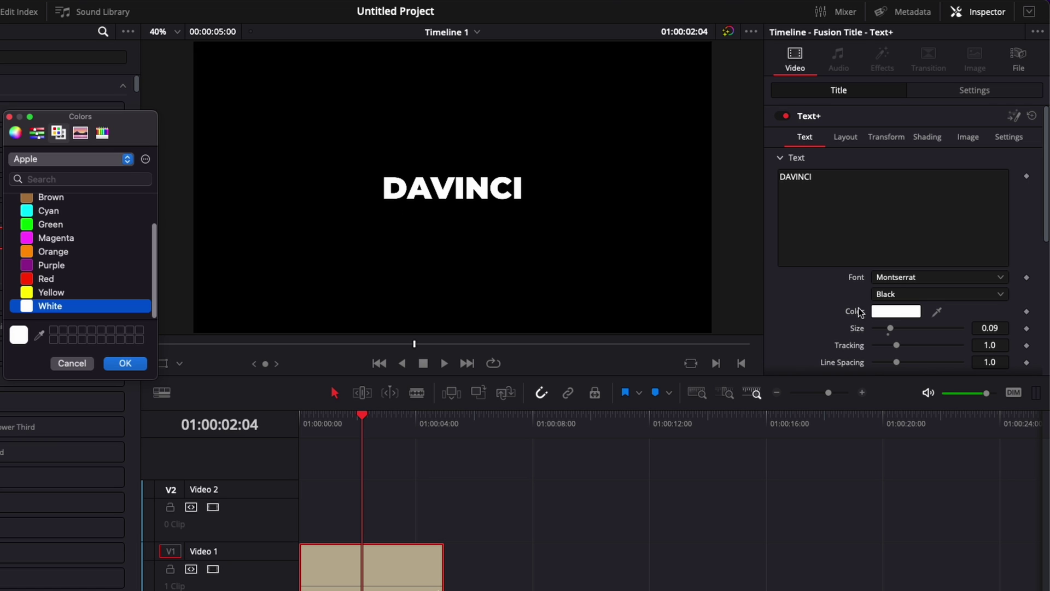
left_click(27, 292)
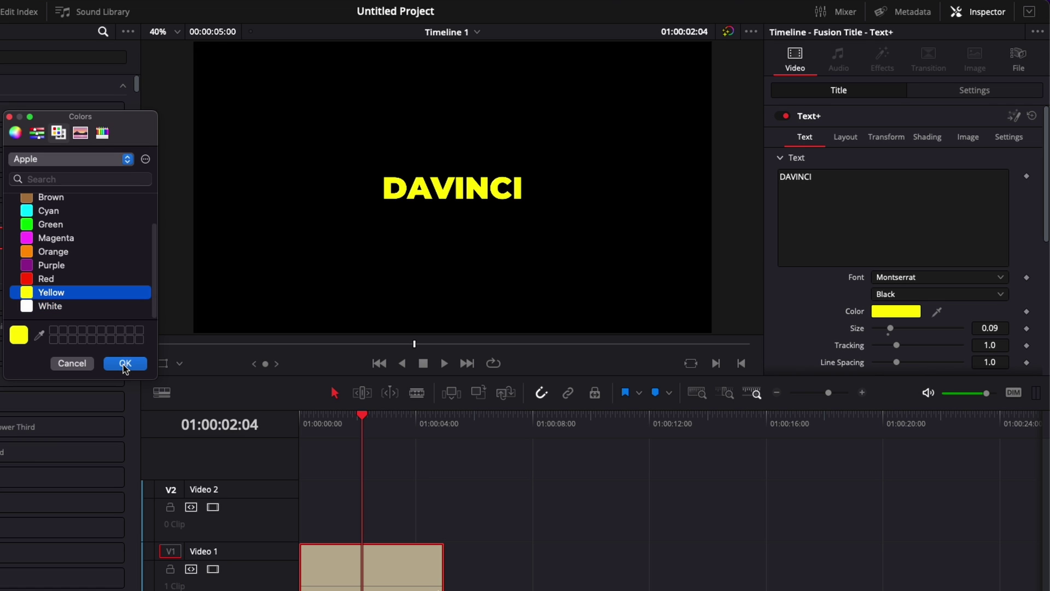
left_click(126, 364)
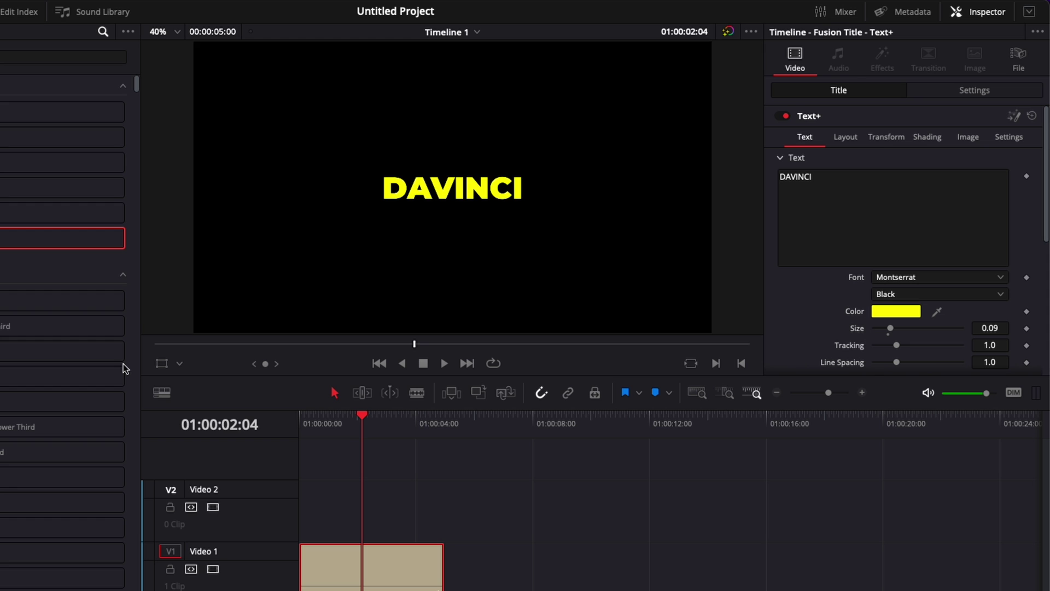
Switch the title to outlined lettering with outline thickness about 0.0276
left_click(929, 138)
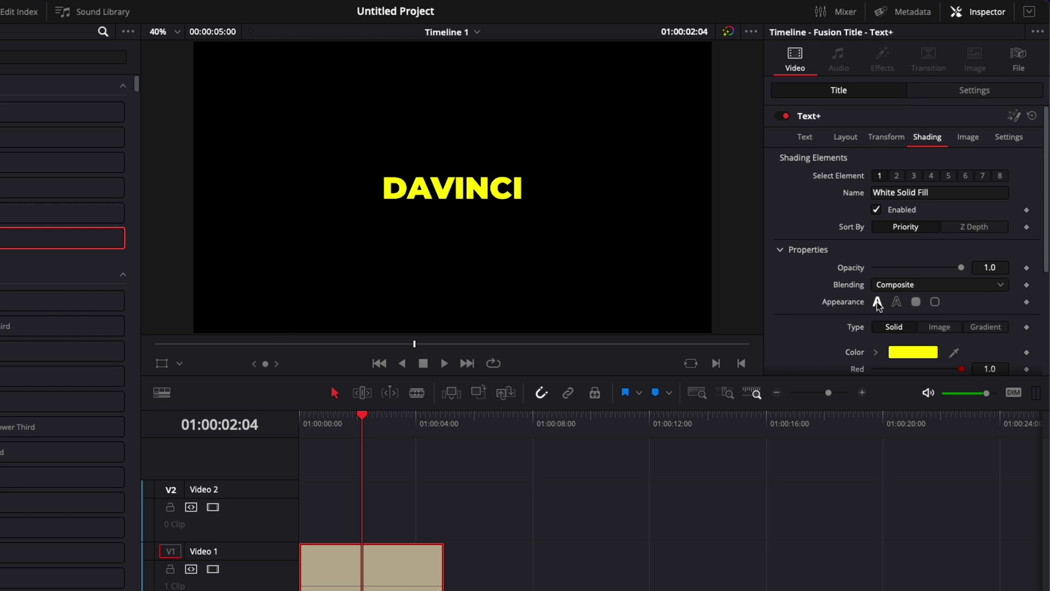
left_click(896, 303)
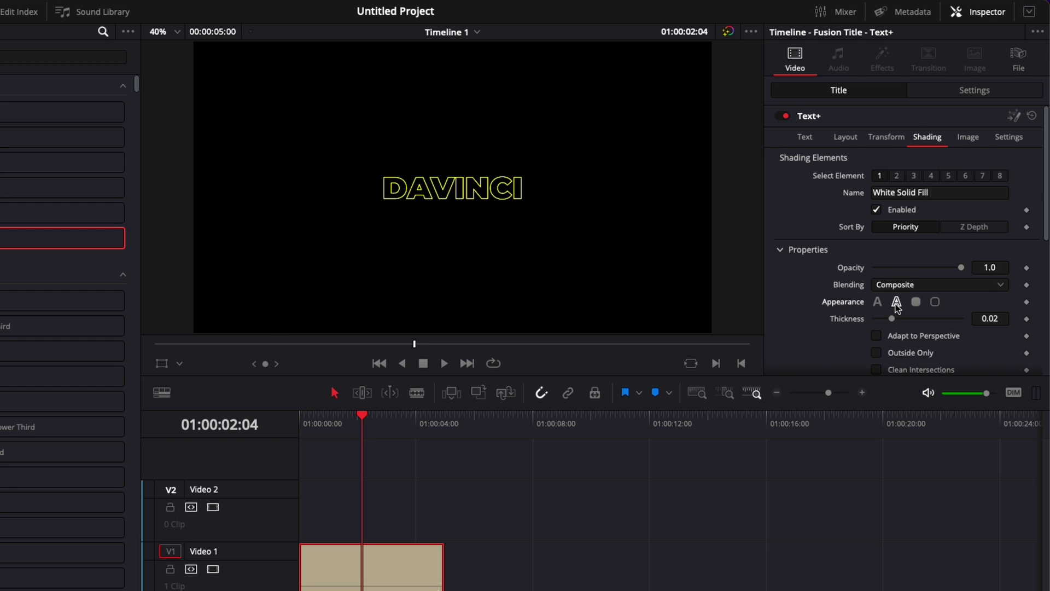
left_click_drag(892, 320, 899, 321)
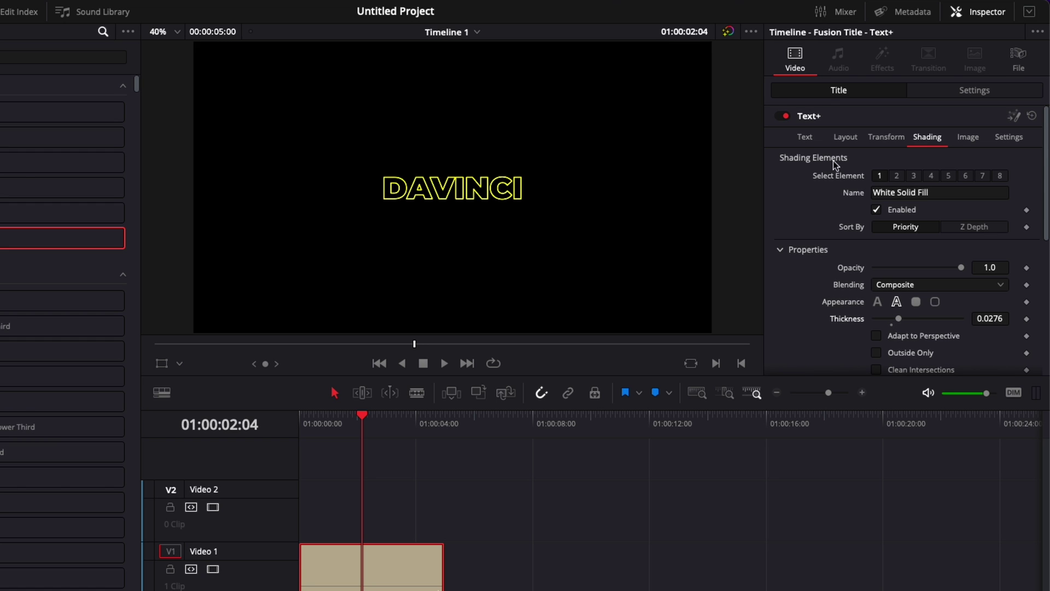
left_click(812, 140)
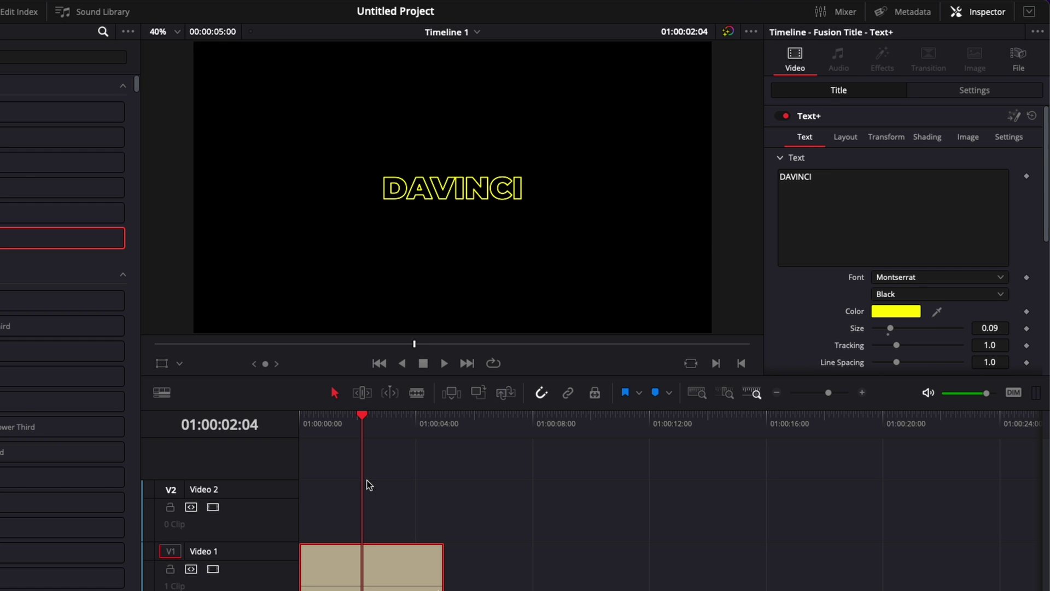
Keyframe title Size at 0.4764 at the start and 0.0 at 5 seconds, then play it back
left_click(303, 421)
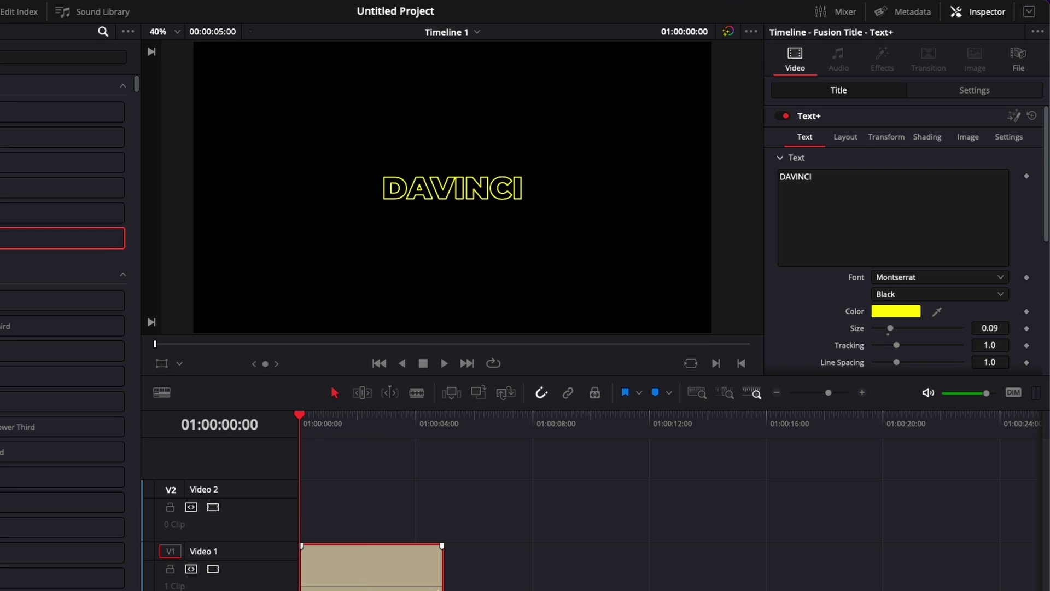
left_click_drag(896, 332, 960, 344)
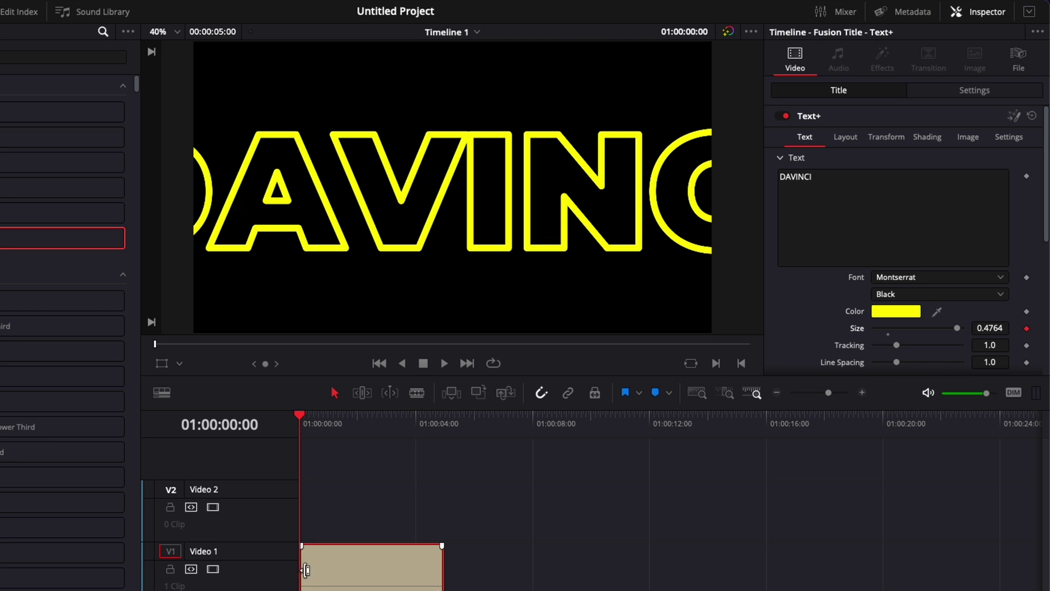
left_click(444, 430)
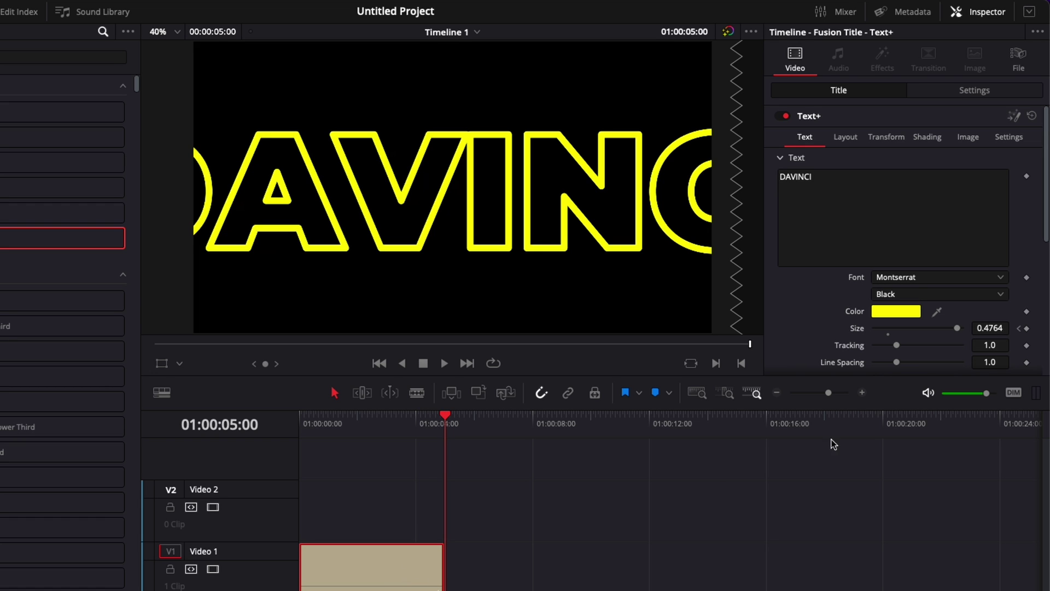
left_click_drag(957, 328, 859, 334)
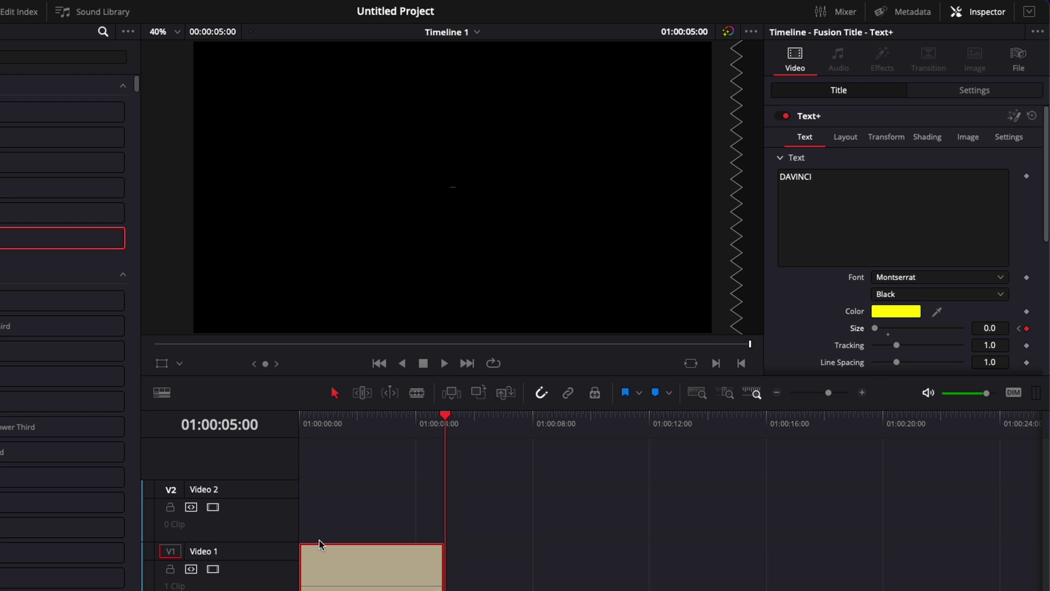
left_click(305, 424)
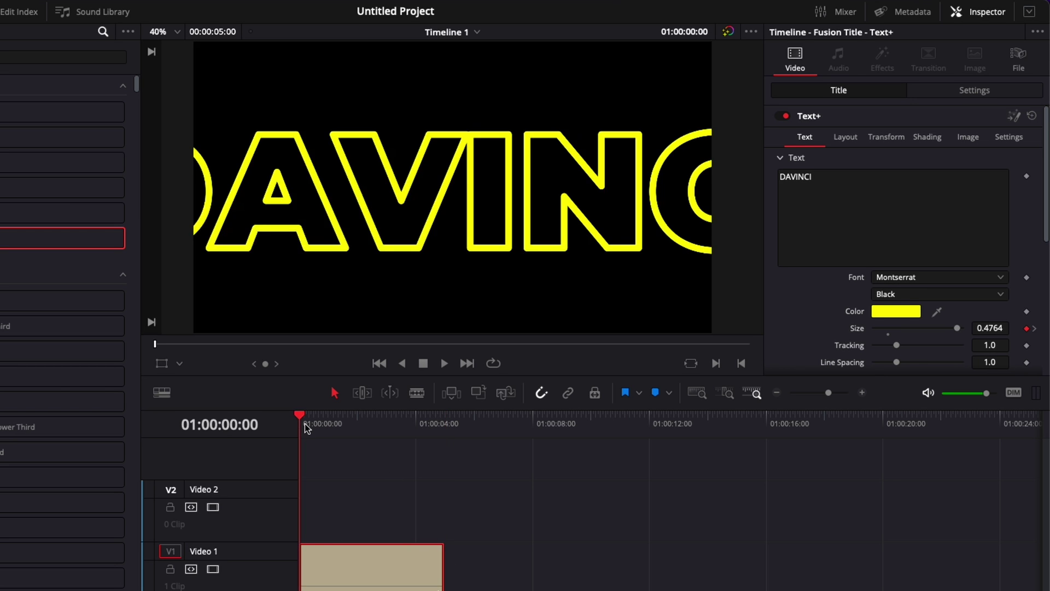
key("space")
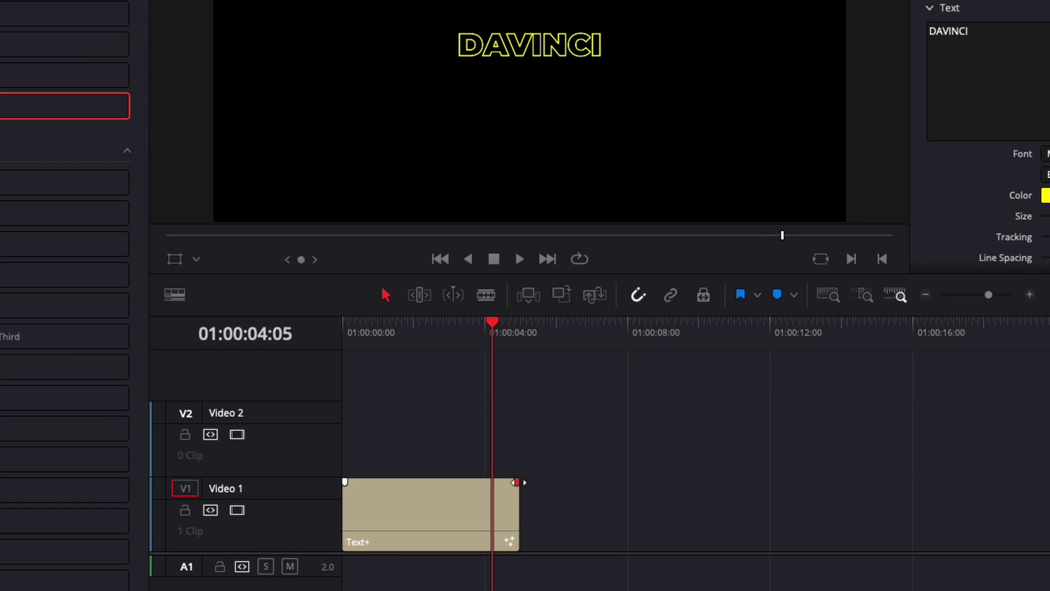
Add a roughly 10-frame fade-out to the DAVINCI clip's end and preview it
left_click_drag(517, 482, 483, 483)
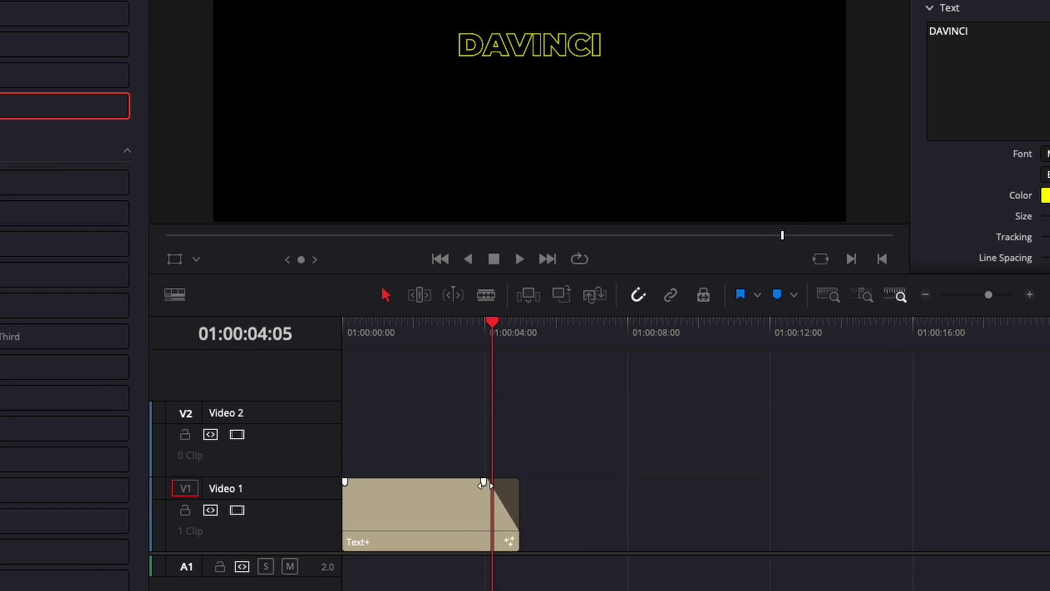
key("space")
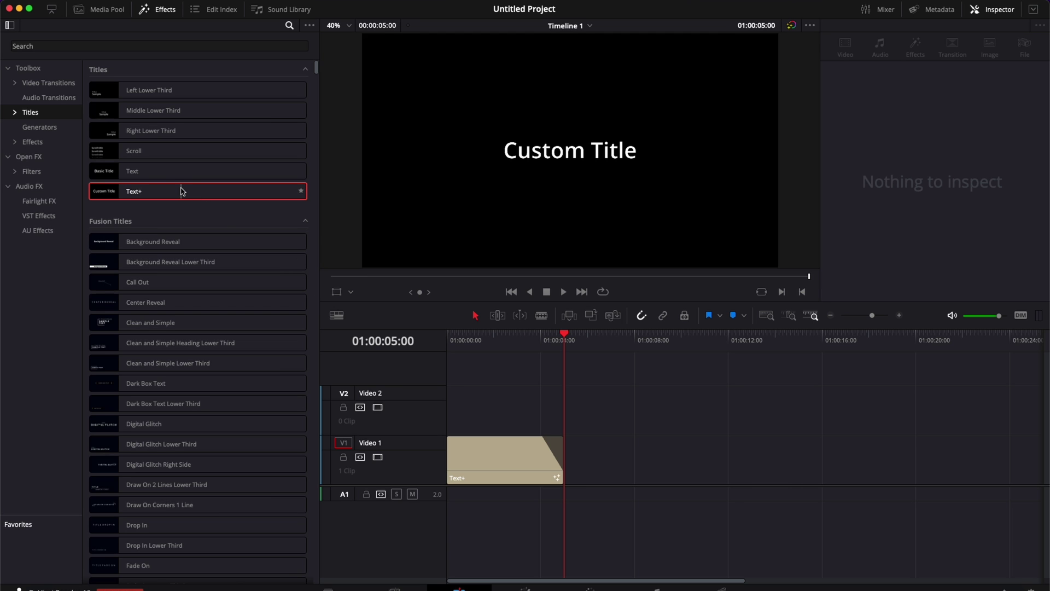
Add a Text+ title on Video 2, extend it about 18 seconds, and select the webpage's description paragraph
left_click_drag(154, 195, 568, 415)
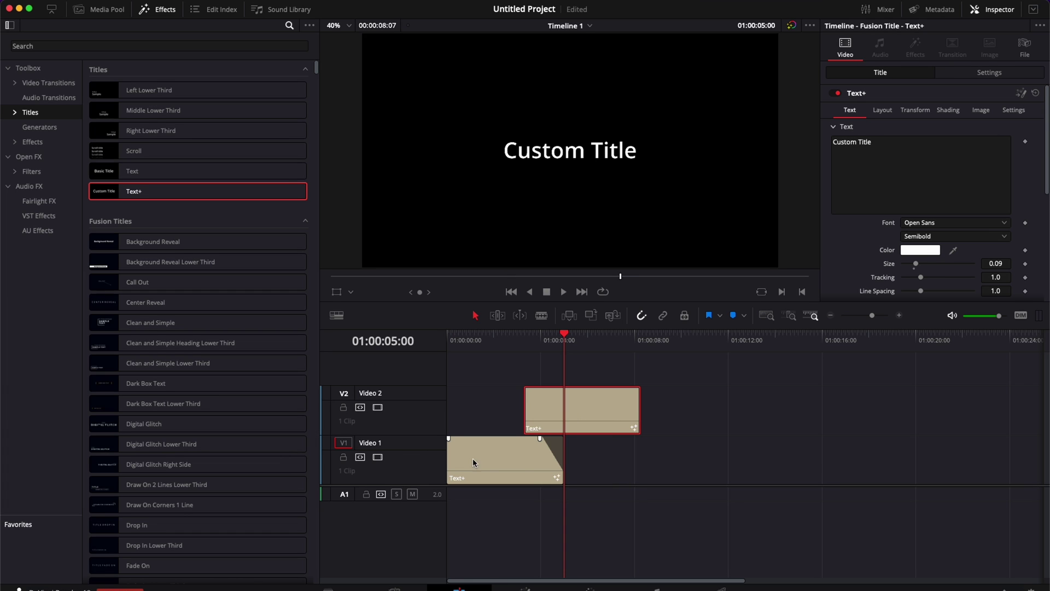
left_click_drag(639, 412, 1047, 416)
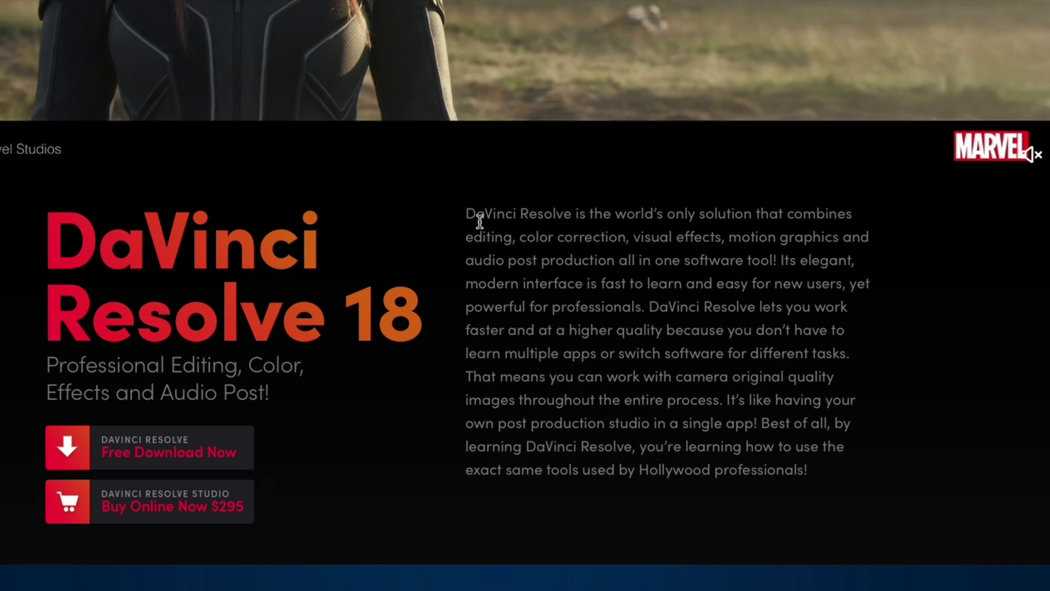
left_click_drag(469, 213, 813, 469)
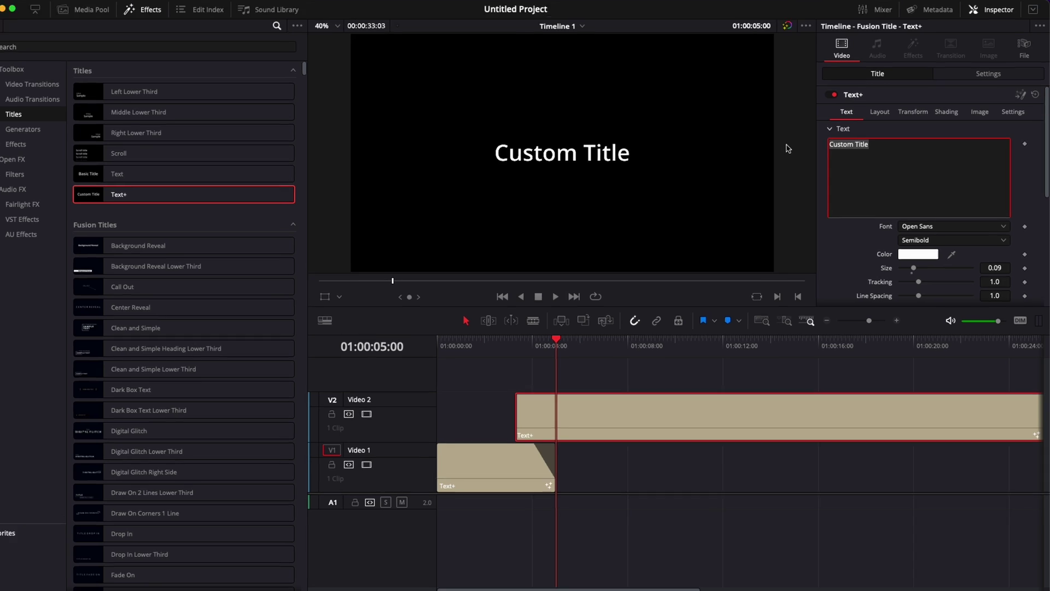
Paste the product description into the title text with a line break after "solution"
key("super+v")
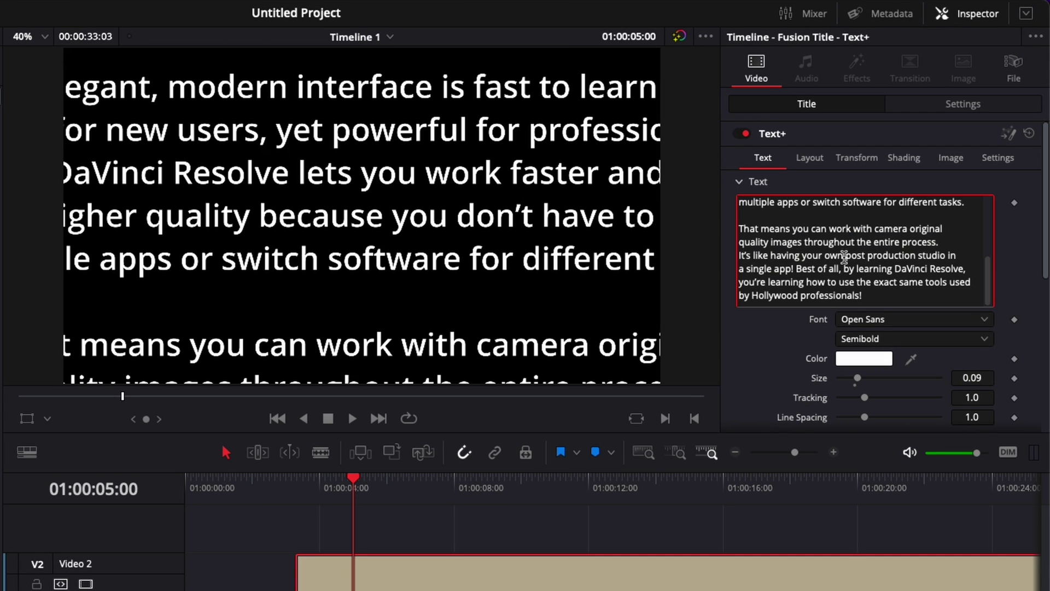
scroll(838, 257, "up", 5)
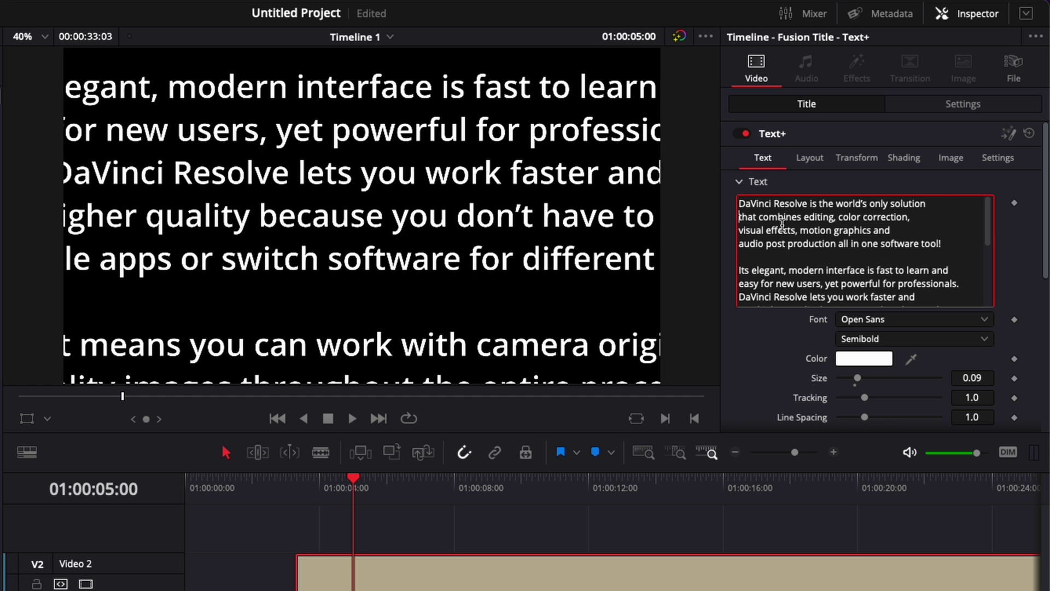
key("BackSpace")
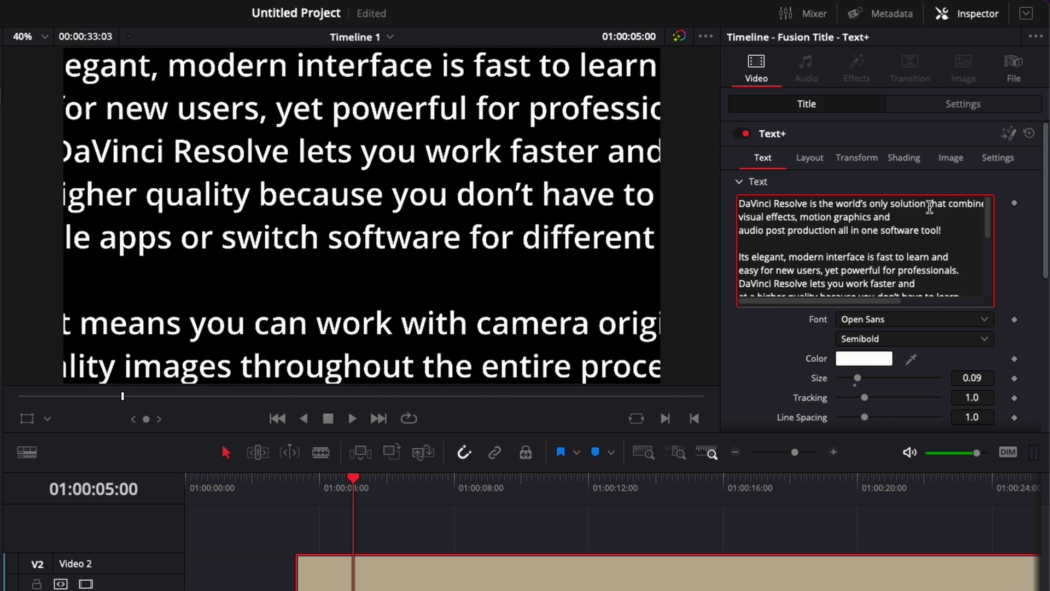
left_click(930, 205)
key("Return")
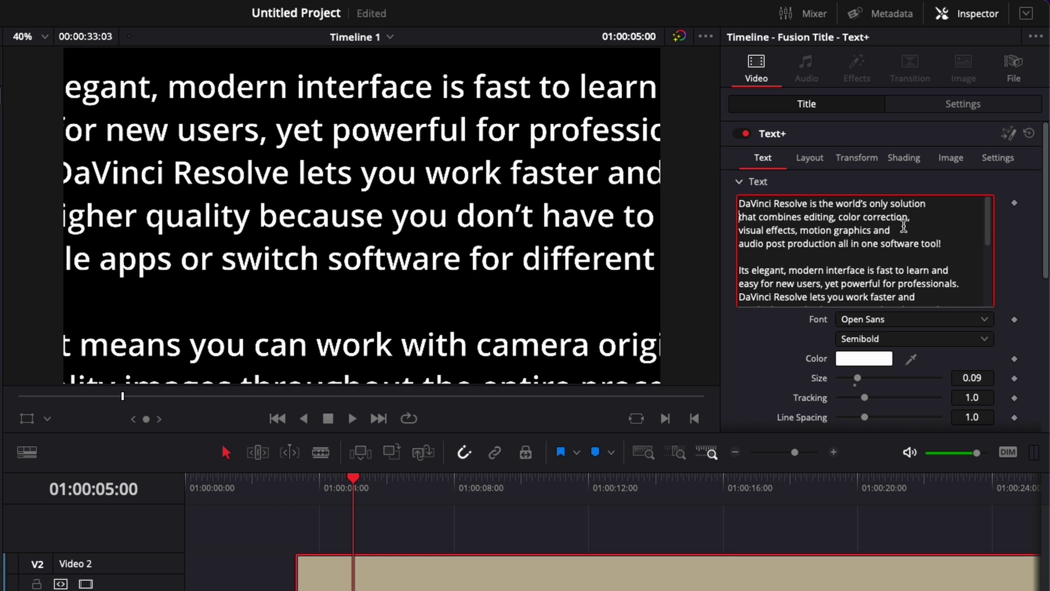
scroll(904, 227, "down", 1)
scroll(906, 266, "up", 1)
scroll(897, 246, "down", 9)
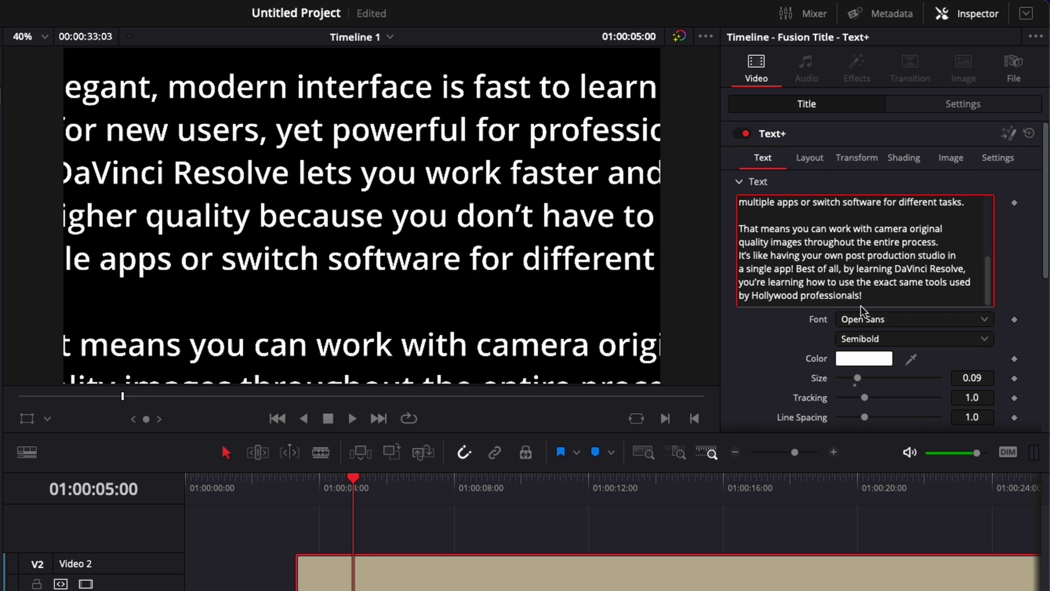
Set the crawl text font to Montserrat and its colour to yellow
left_click(862, 321)
scroll(863, 323, "up", 5)
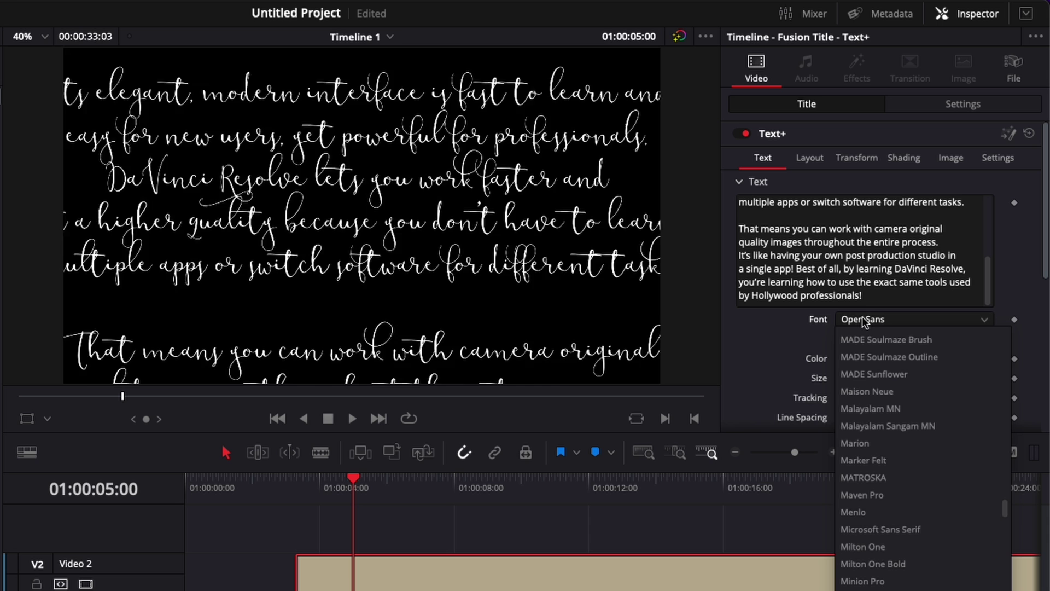
type("Montserrat")
key("Return")
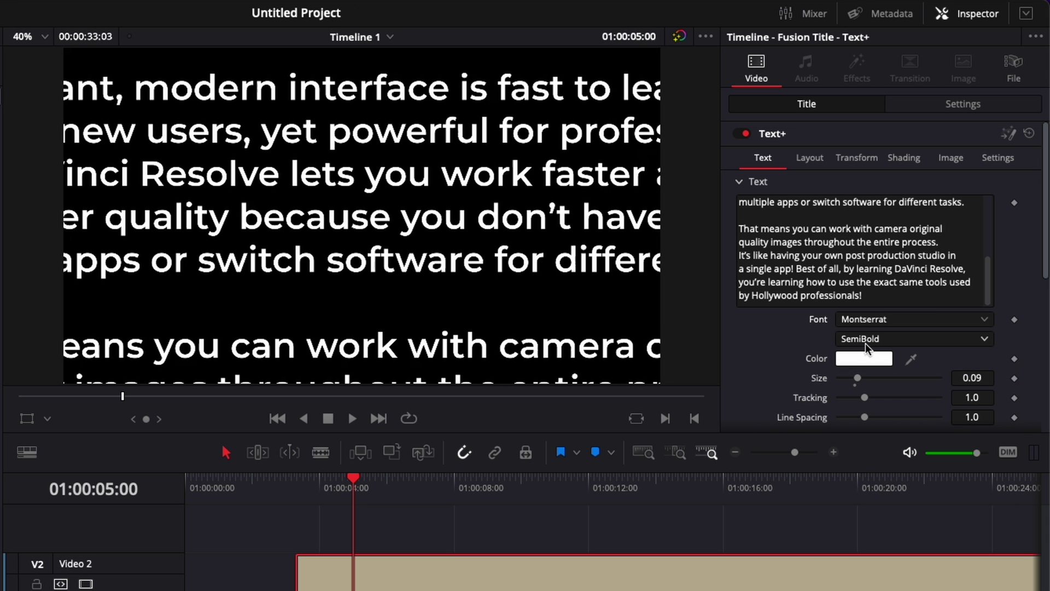
left_click(864, 358)
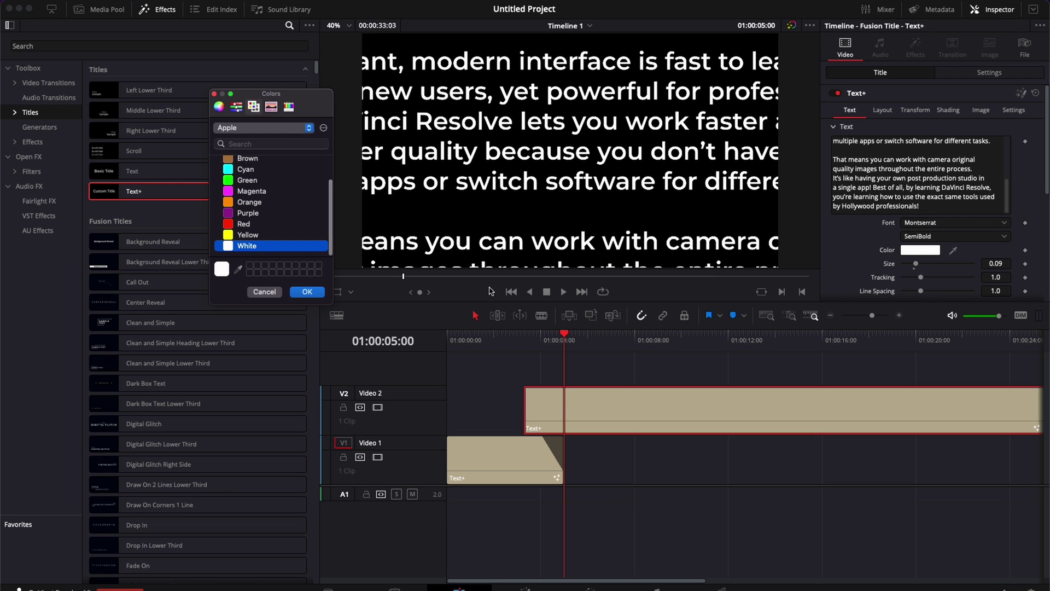
left_click(248, 236)
left_click(301, 291)
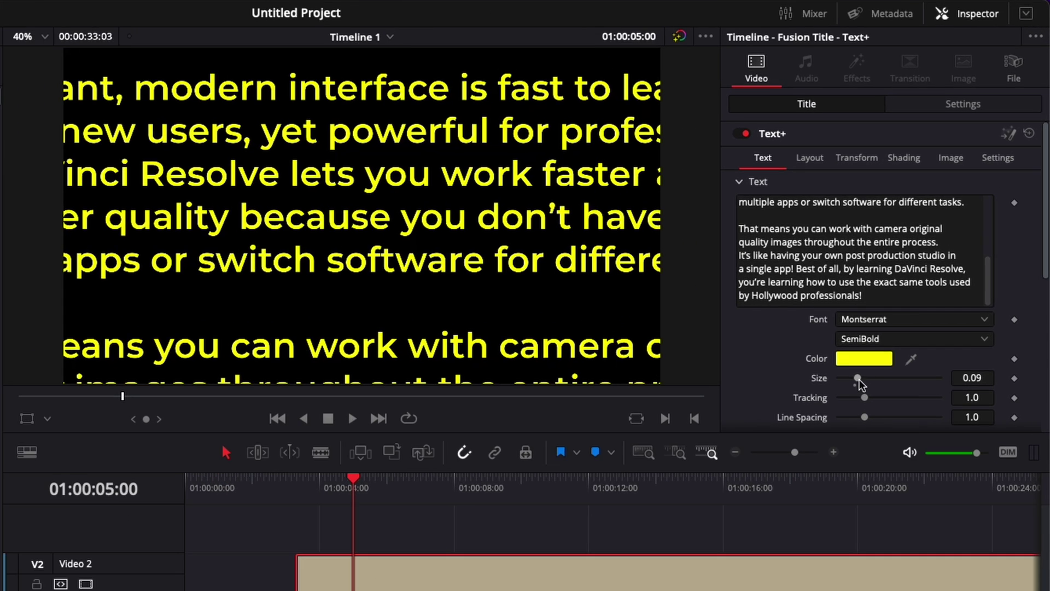
Reduce the text size to about 0.067 and set H Justify to 1.0
left_click_drag(915, 264, 913, 263)
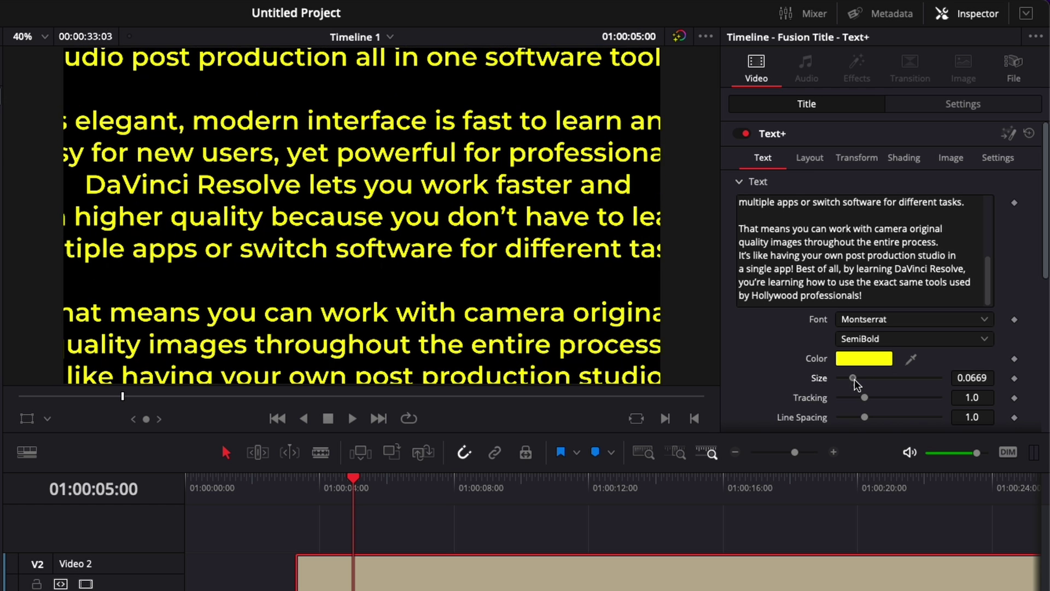
left_click_drag(854, 379, 851, 379)
scroll(850, 379, "down", 5)
scroll(850, 383, "down", 3)
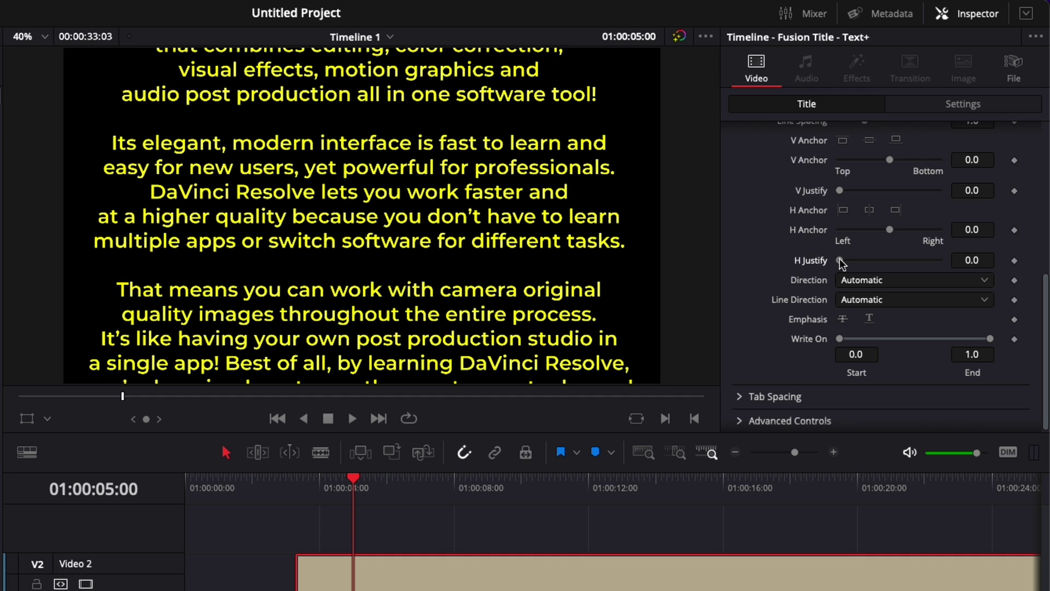
left_click_drag(840, 262, 992, 284)
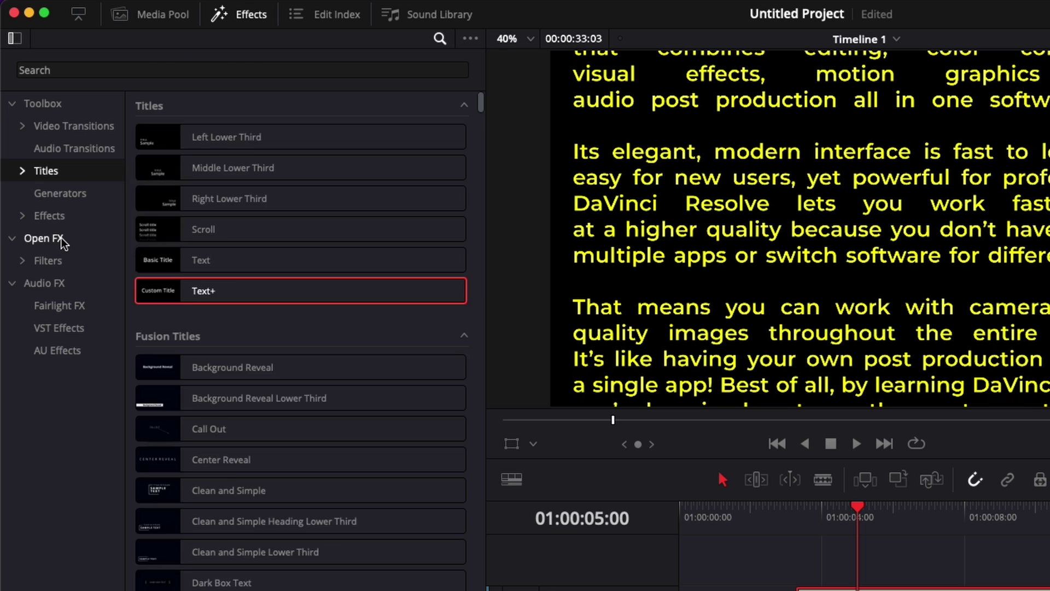
Apply the Open FX Transform effect to the V2 text clip
left_click(60, 239)
left_click(74, 70)
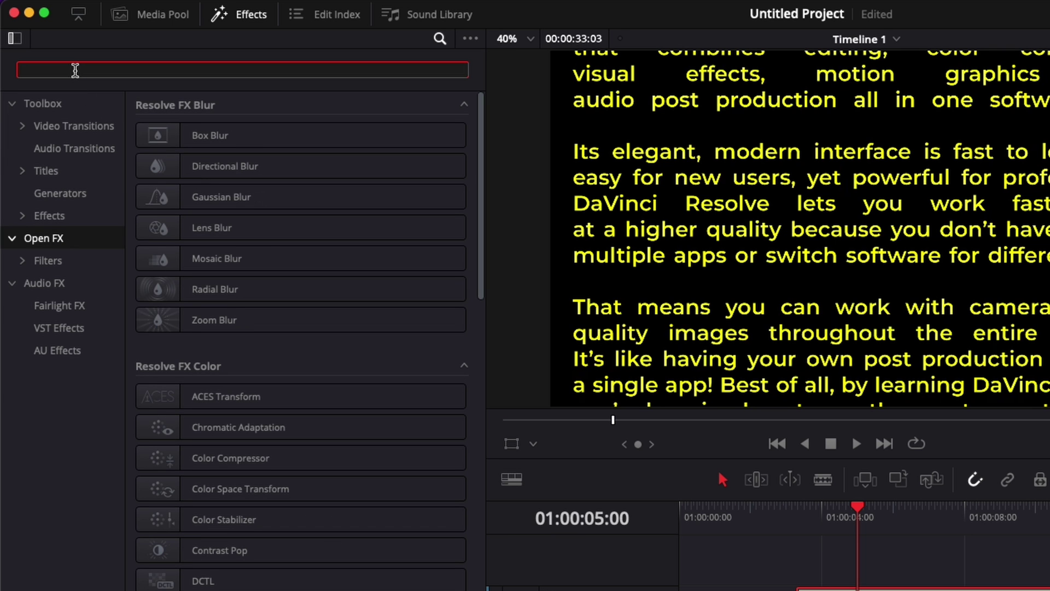
type("tra")
left_click_drag(203, 430, 956, 541)
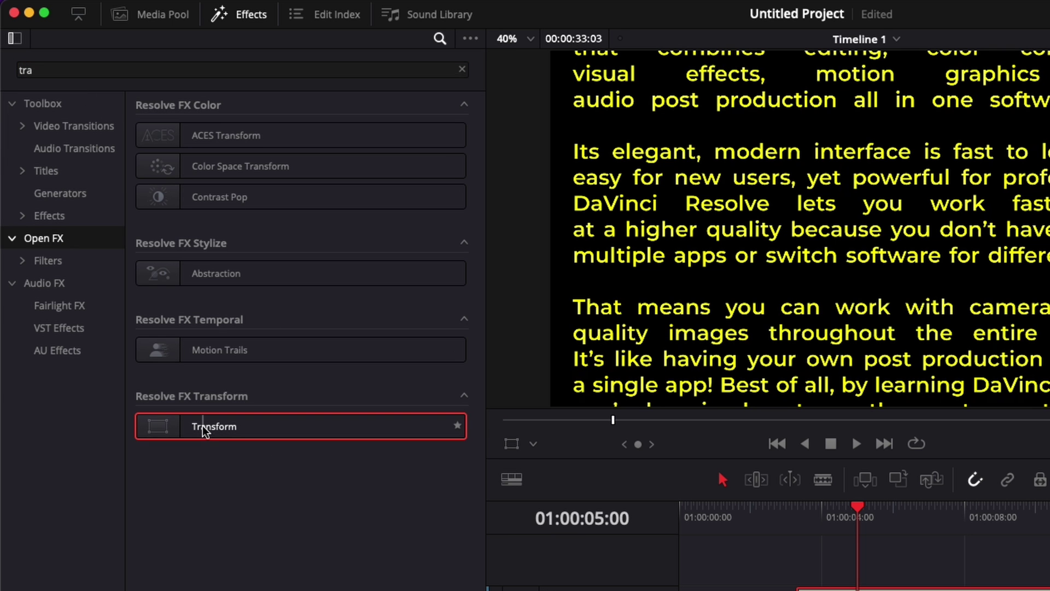
left_click_drag(730, 412, 742, 452)
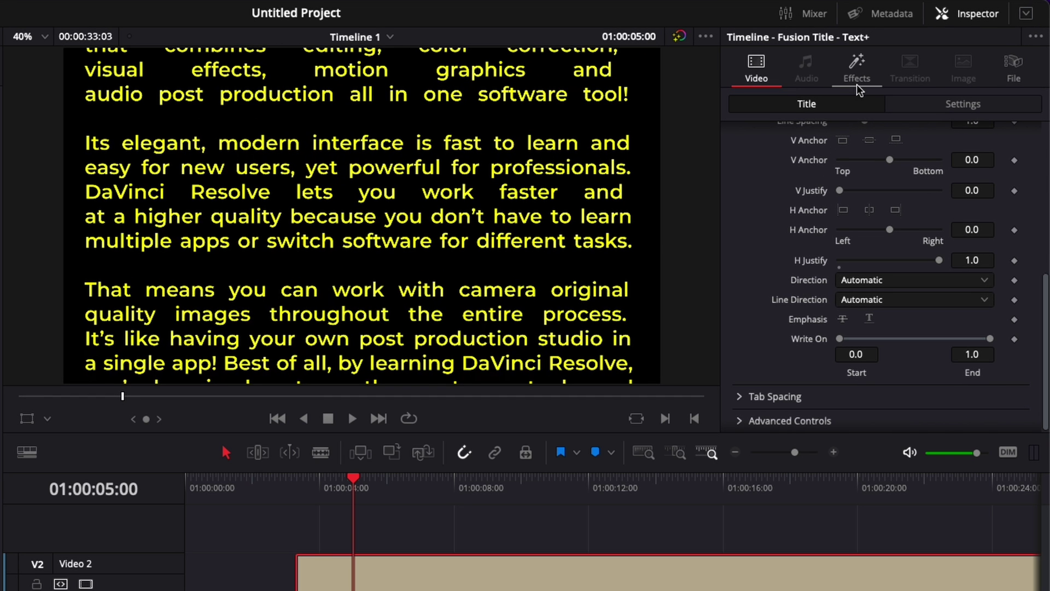
Set Pitch to 1.500, enable cropping, and crop the top by 0.047 with edge softness 1.0
left_click(855, 82)
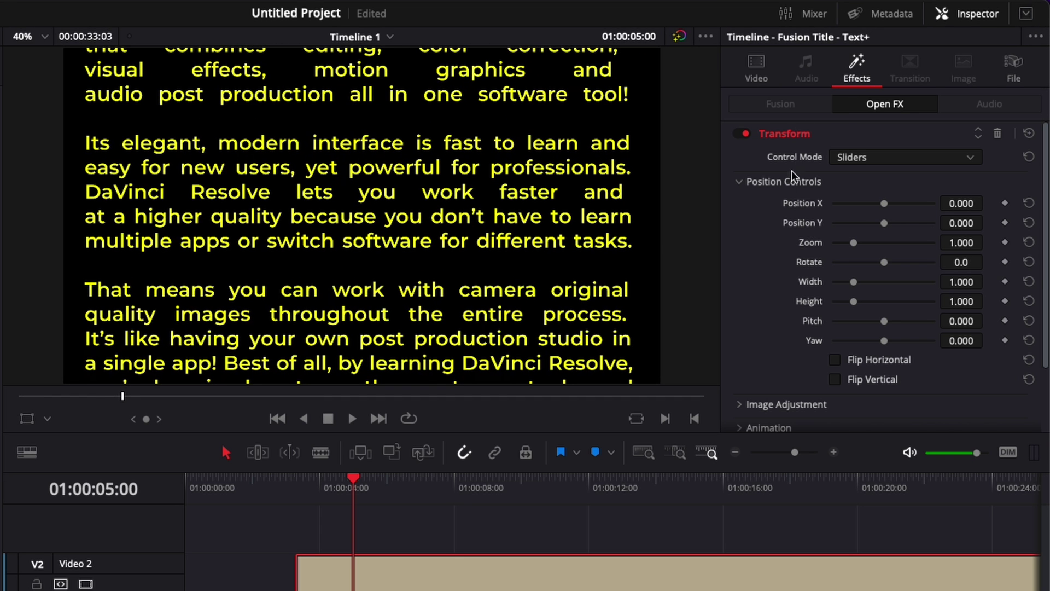
left_click_drag(884, 321, 985, 334)
scroll(994, 333, "down", 3)
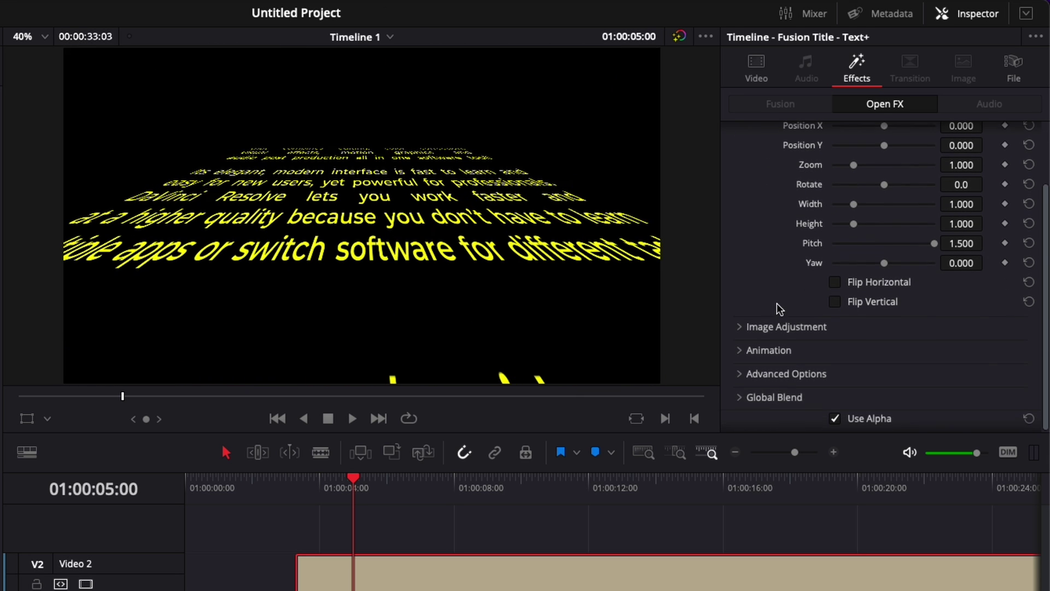
left_click(740, 327)
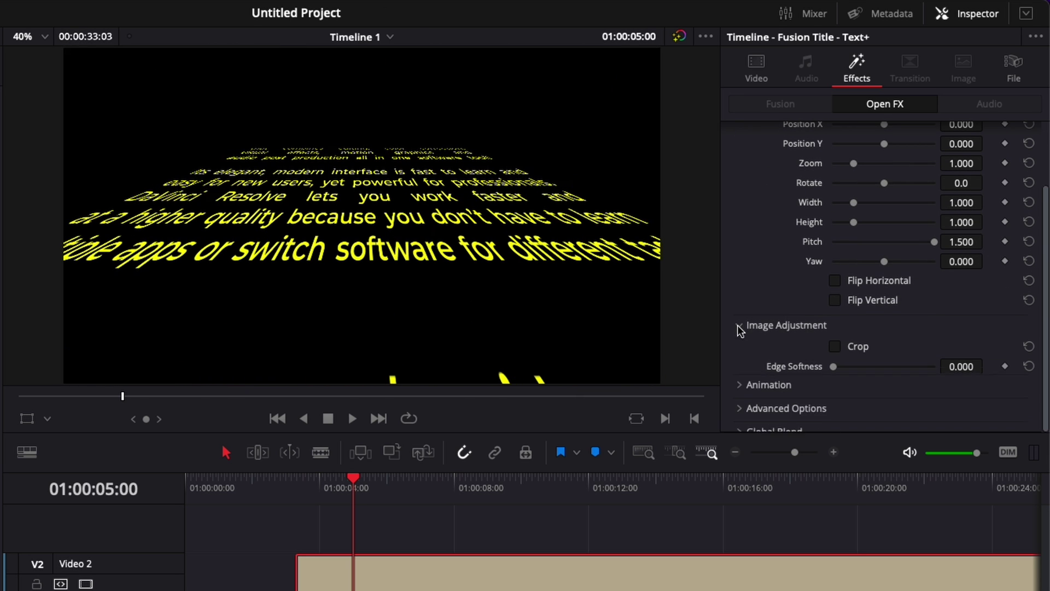
left_click(834, 346)
scroll(814, 369, "down", 3)
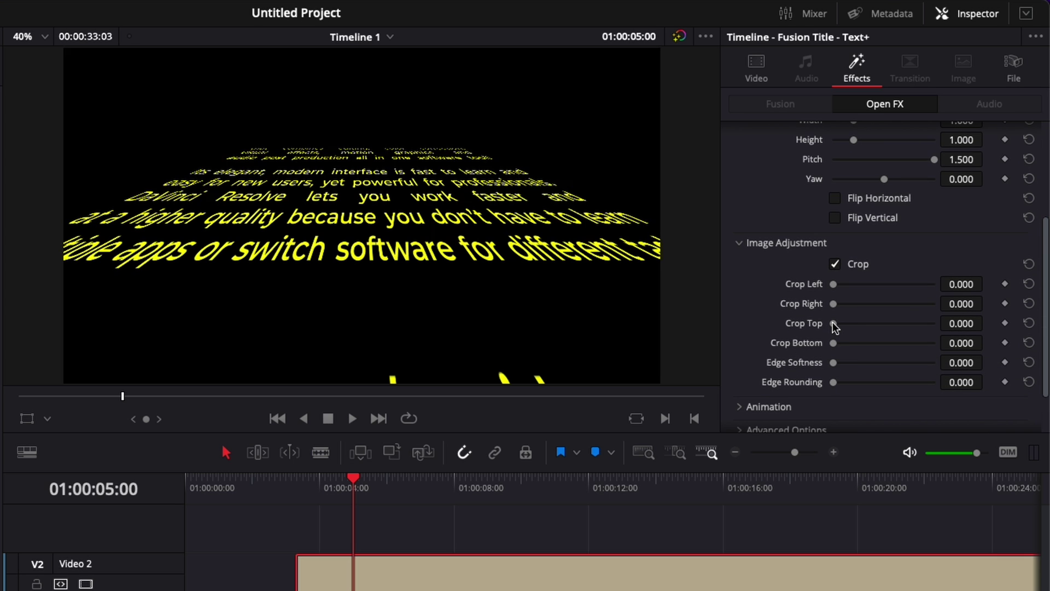
left_click_drag(833, 323, 838, 324)
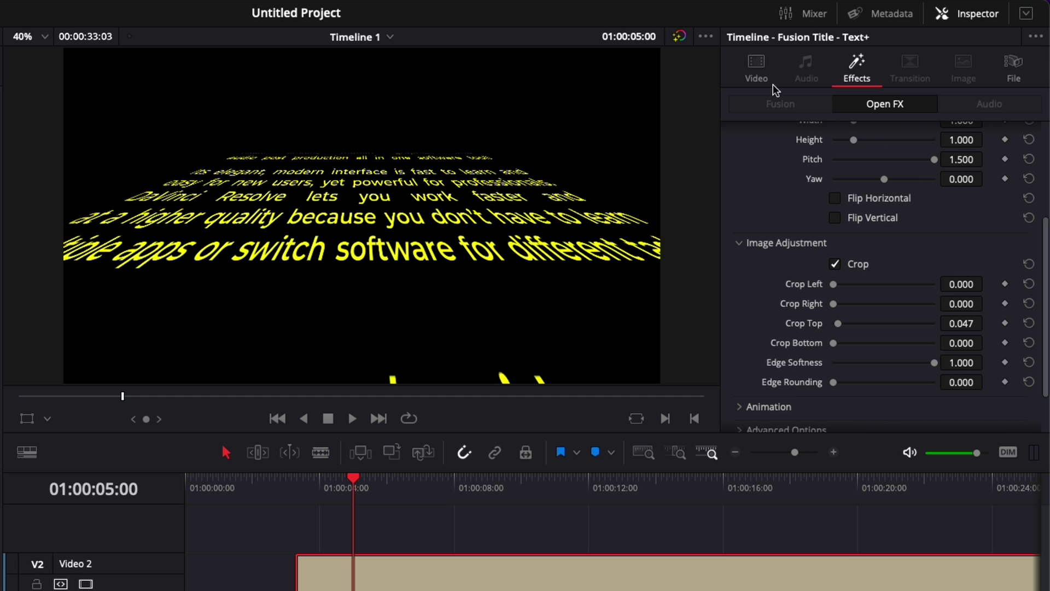
Scrub the crawl text Size down from about 0.025 to 0.022
left_click(757, 71)
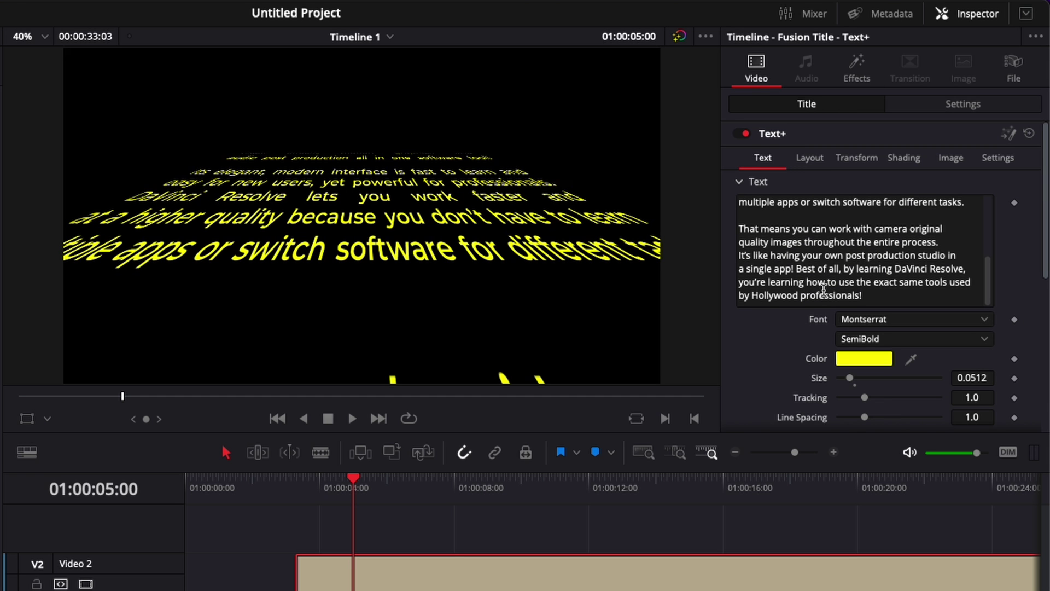
scroll(987, 363, "down", 1)
left_click_drag(972, 364, 944, 364)
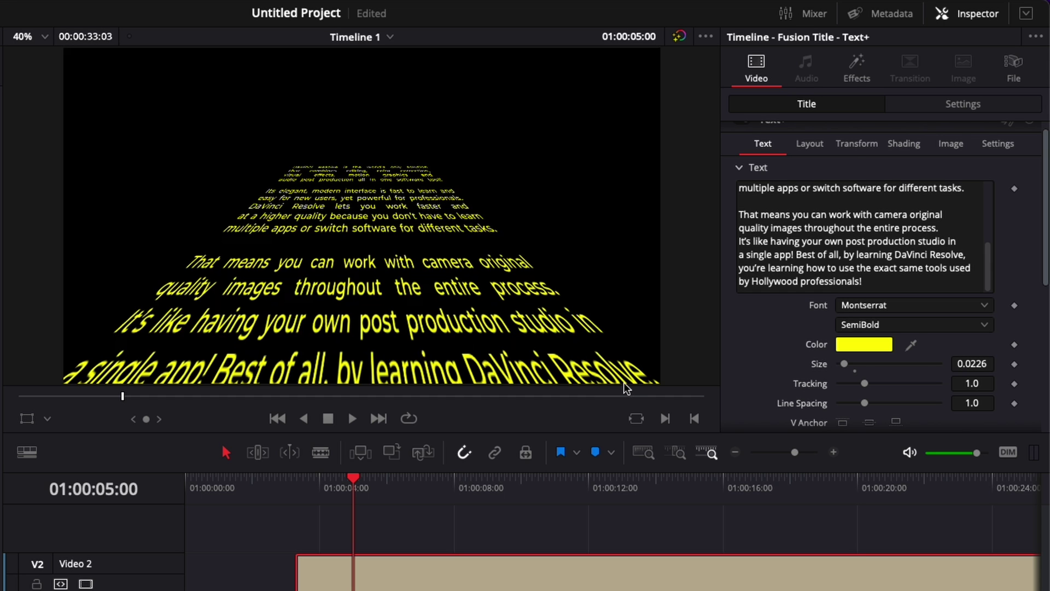
left_click_drag(979, 363, 980, 360)
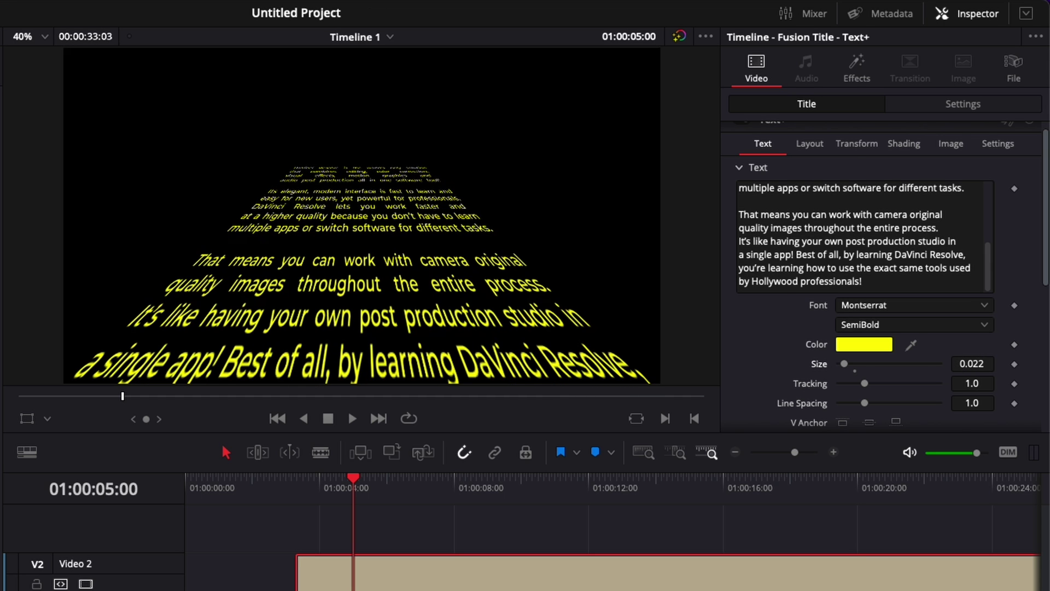
Keyframe Position Y at -527 at 01:00:03:07, rising to 638 near the clip end
left_click(297, 488)
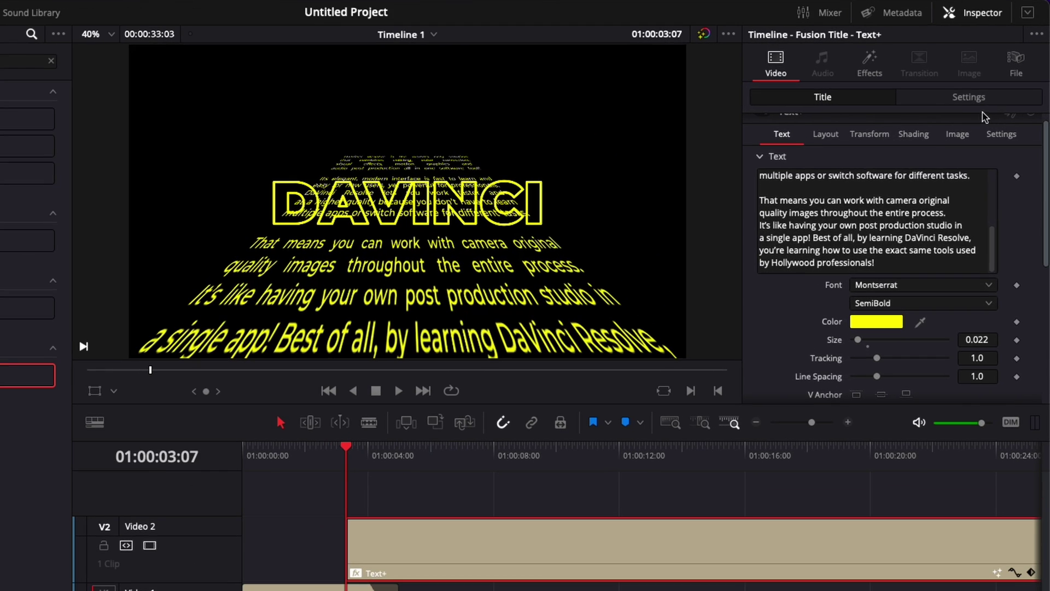
left_click(977, 102)
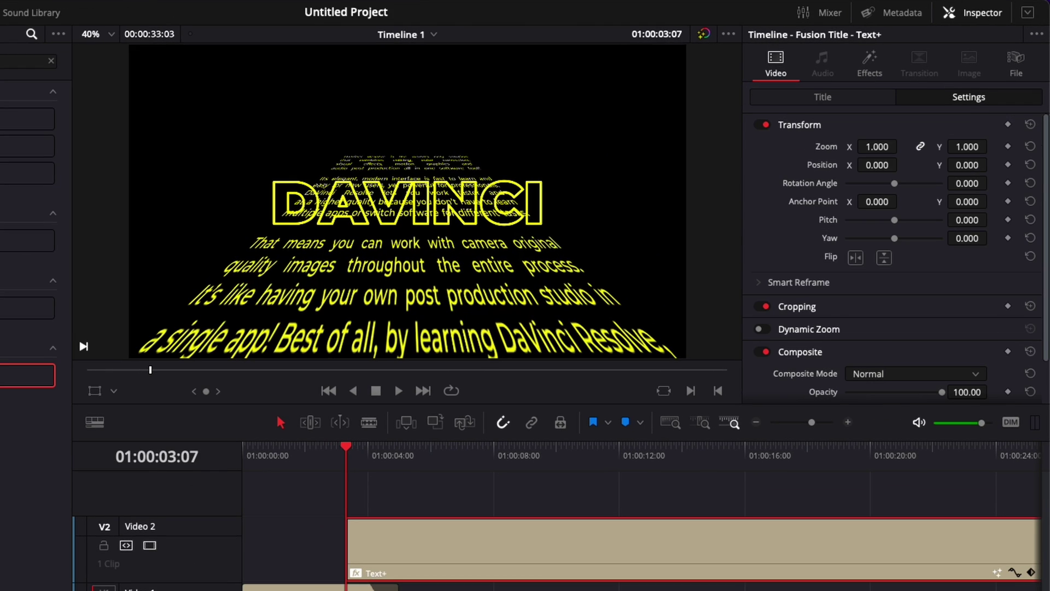
left_click_drag(967, 164, 825, 164)
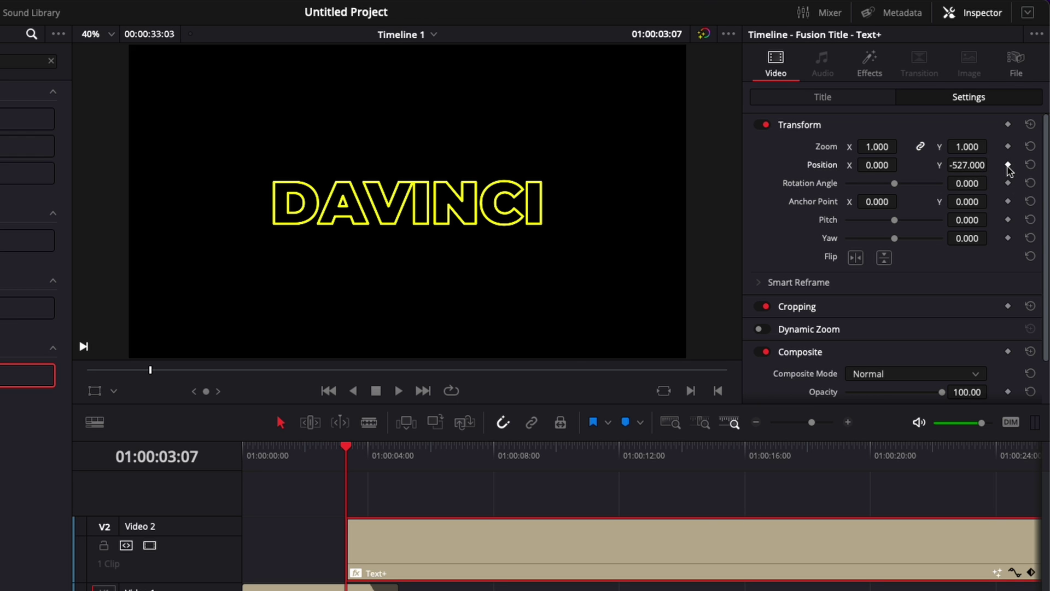
scroll(708, 511, "right", 10)
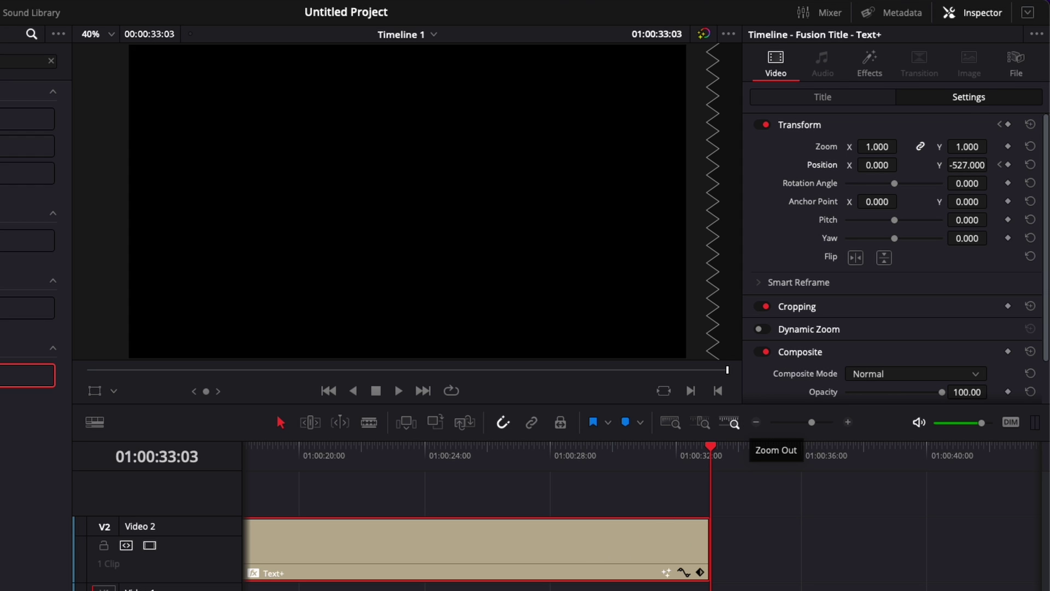
left_click(695, 456)
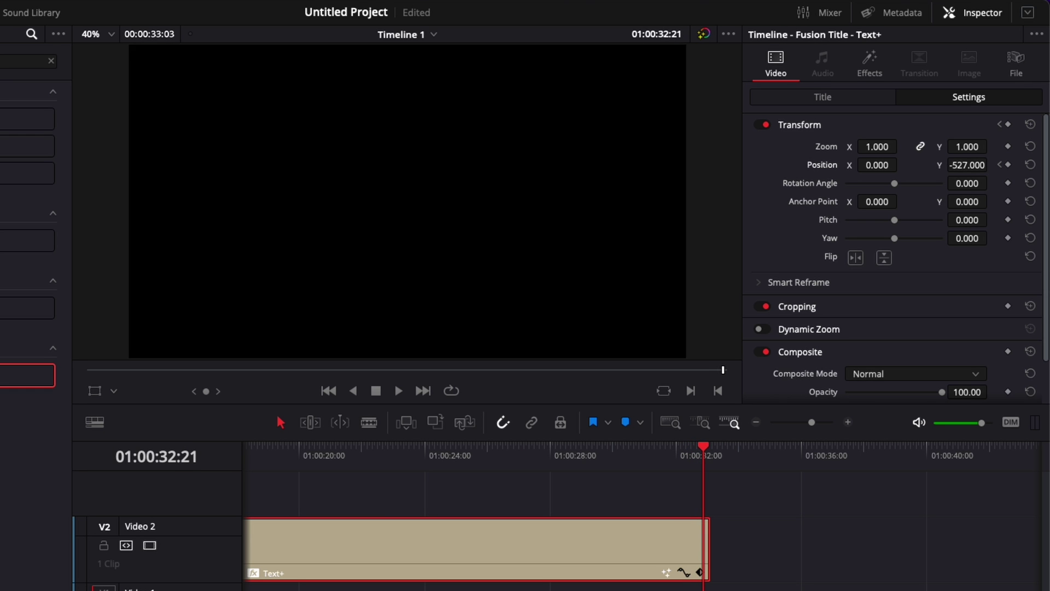
left_click_drag(967, 164, 992, 164)
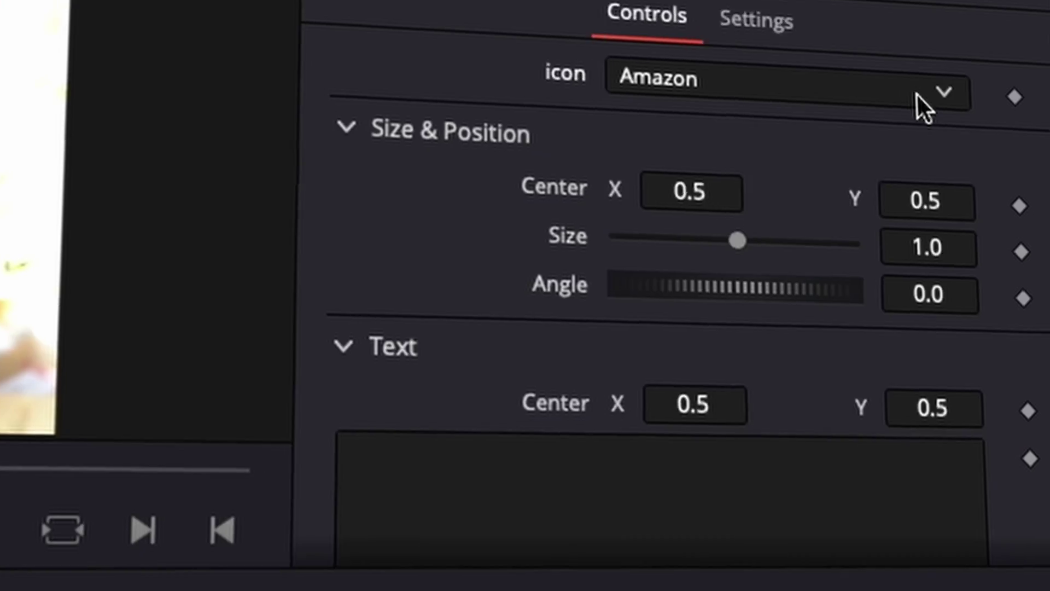
Show the free 20-title Starter Pack download page on the Video Editor Studio website
left_click(918, 104)
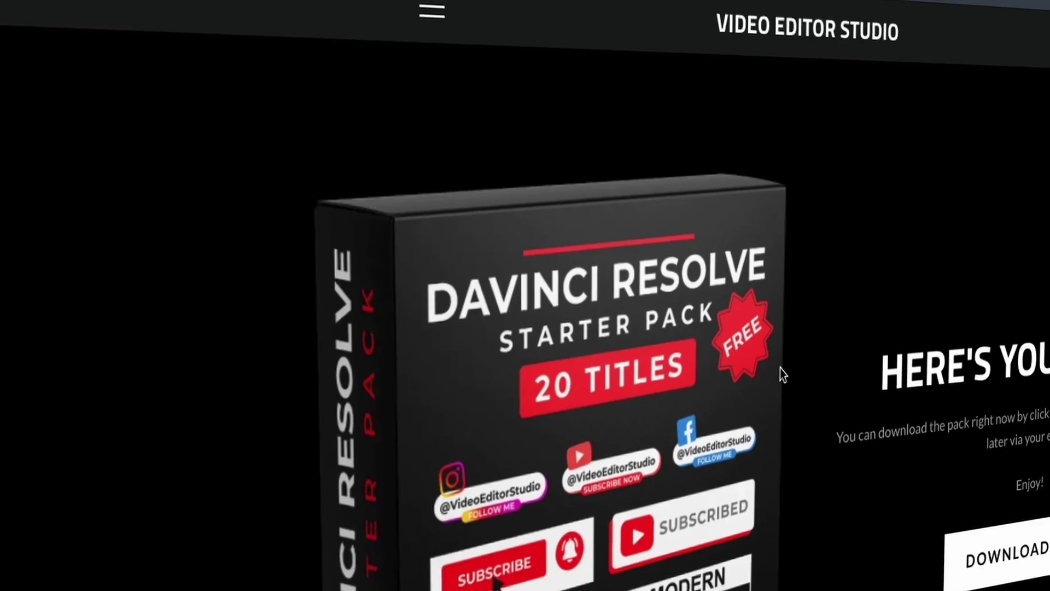